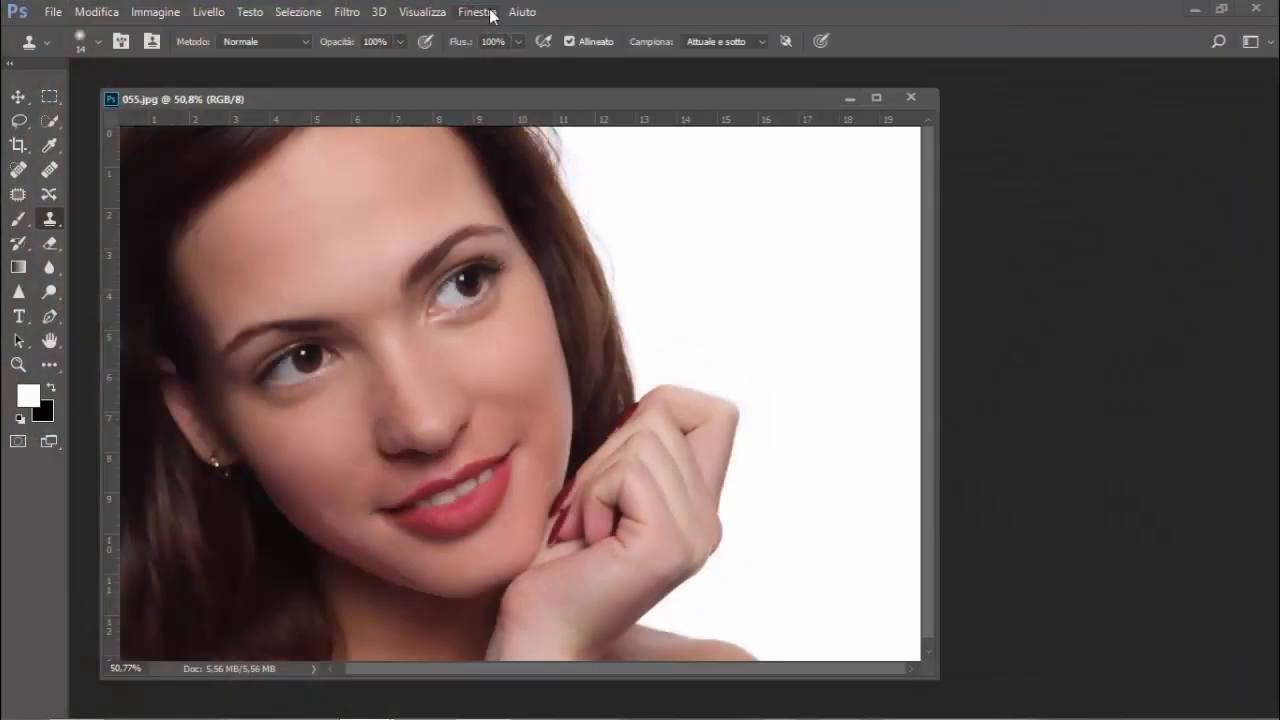
Show the Layers panel and duplicate the Sfondo layer into Sfondo copia
left_click(476, 12)
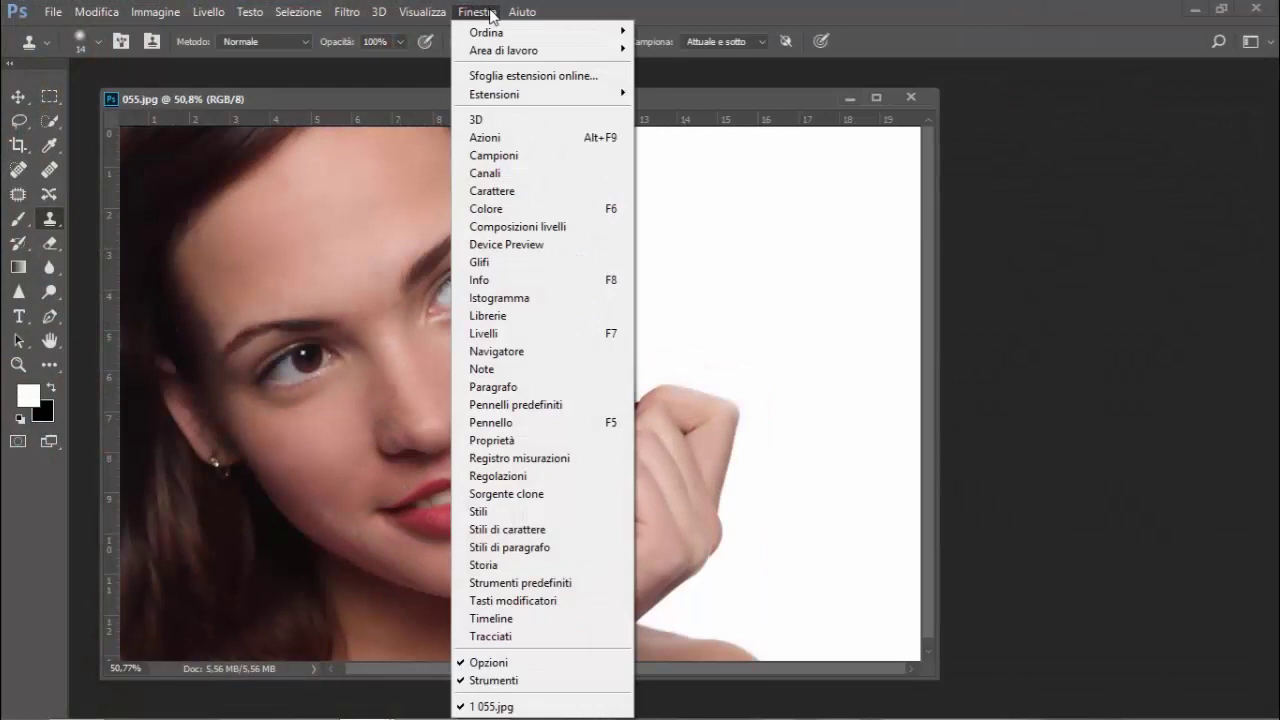
left_click(528, 333)
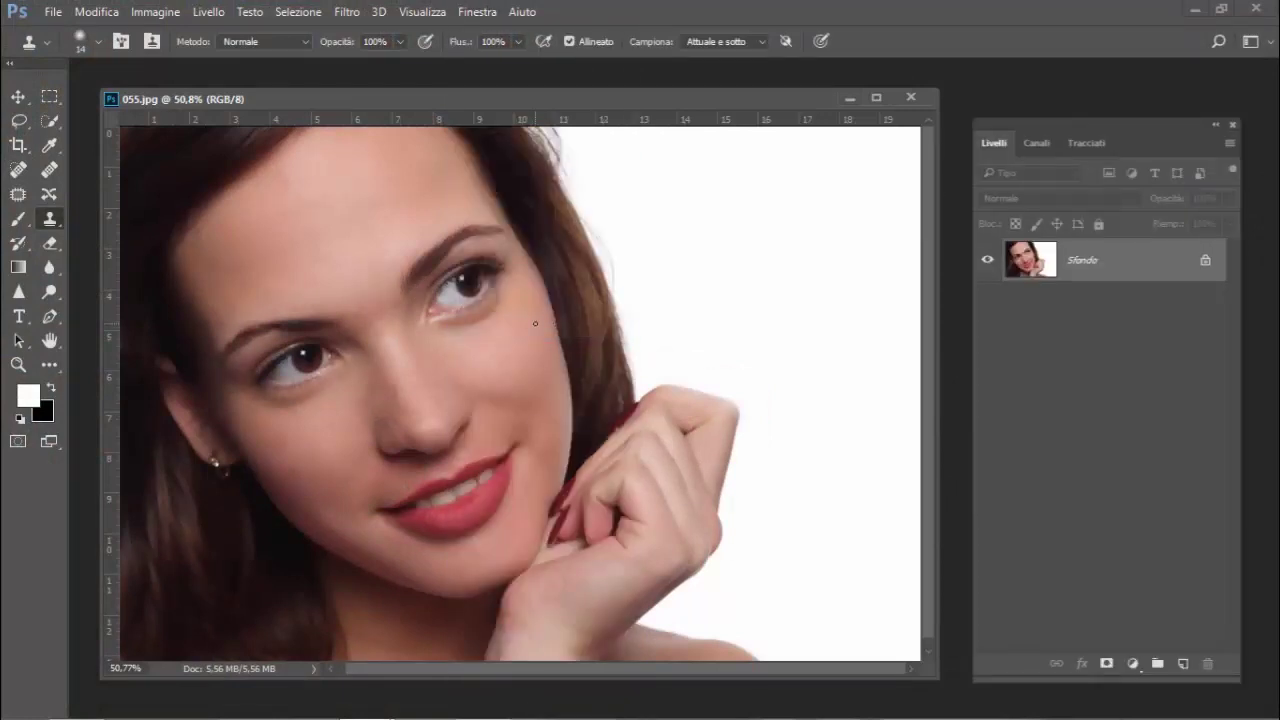
mouse_move(1168, 268)
left_mouse_down()
mouse_move(1157, 495)
mouse_move(1184, 666)
left_mouse_up()
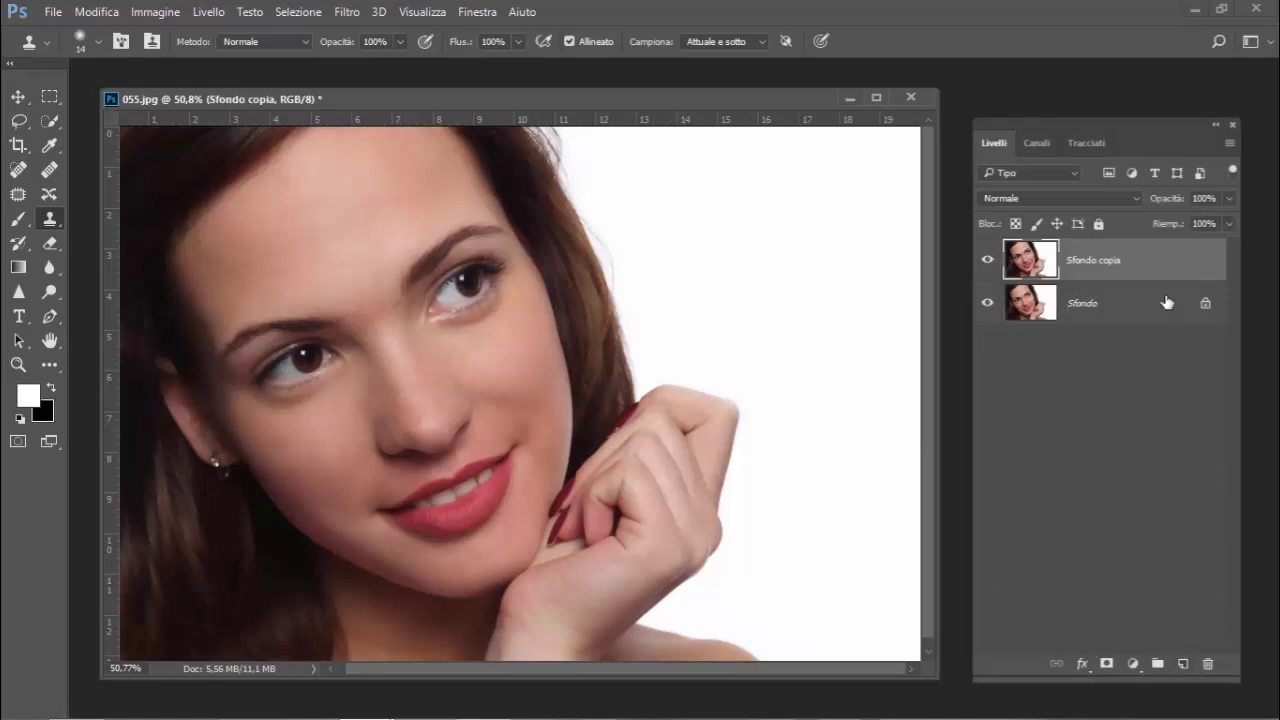
Set Sfondo copia's blend mode to Dividi, whitening the canvas, and bring up the Filtro menu
left_click(1095, 198)
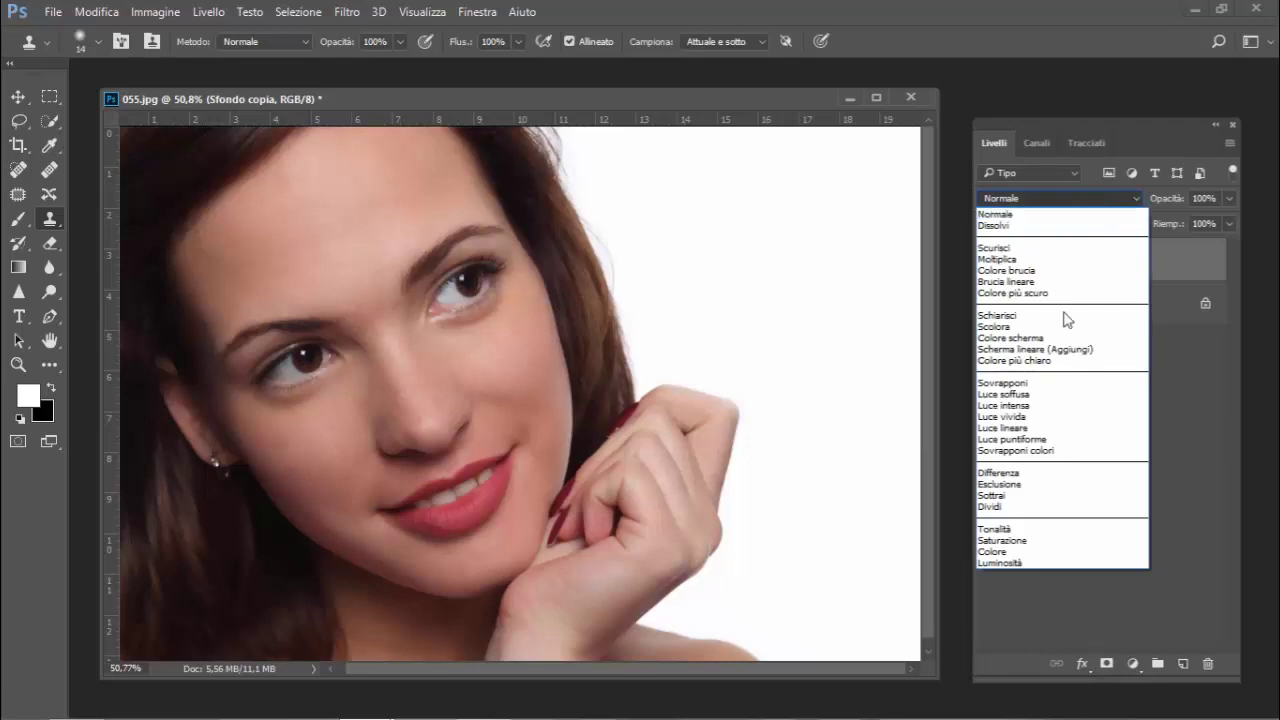
left_click(1039, 506)
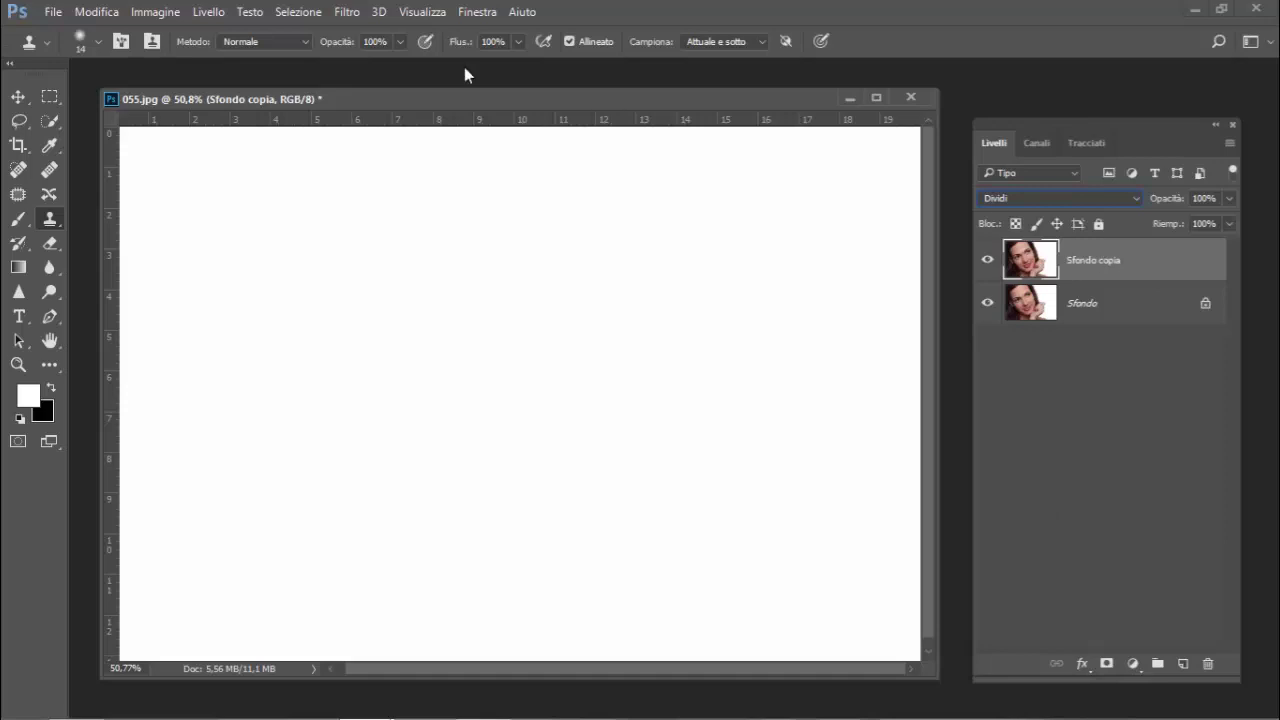
left_click(345, 12)
left_click(343, 13)
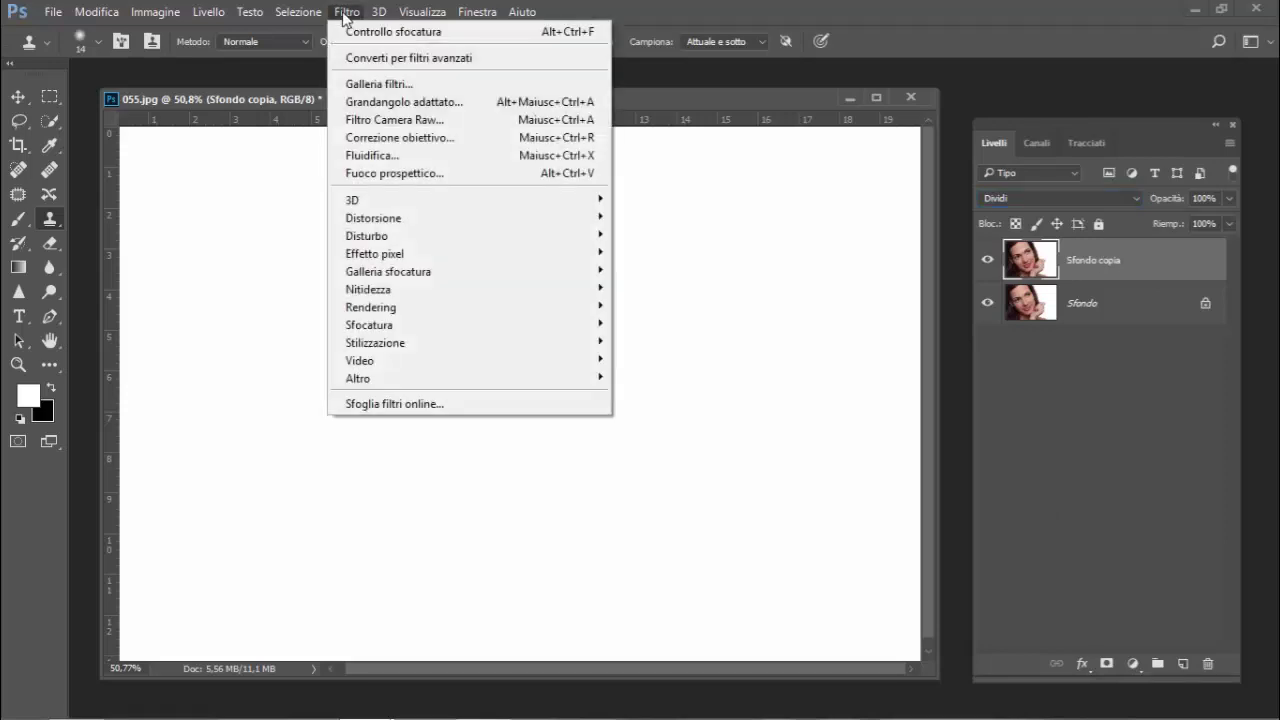
Apply Controllo sfocatura with a 6-pixel radius to Sfondo copia
mouse_move(369, 325)
left_click(676, 324)
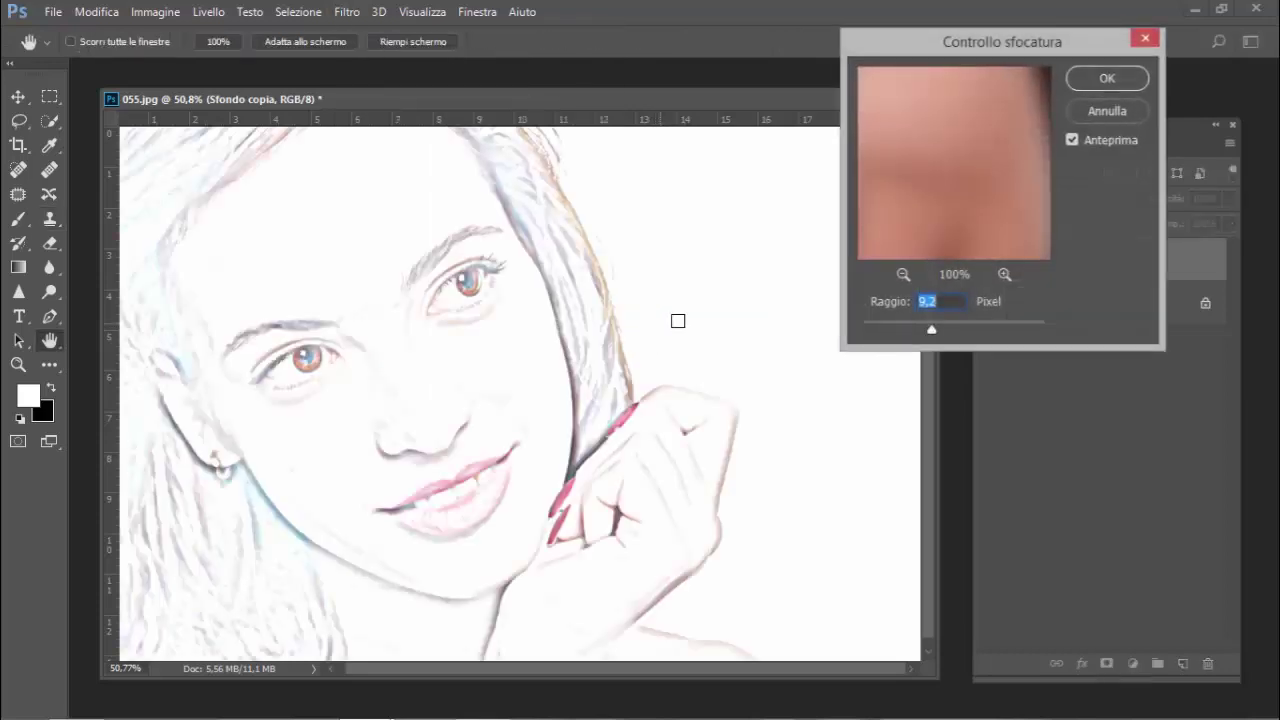
left_click_drag(930, 331, 922, 331)
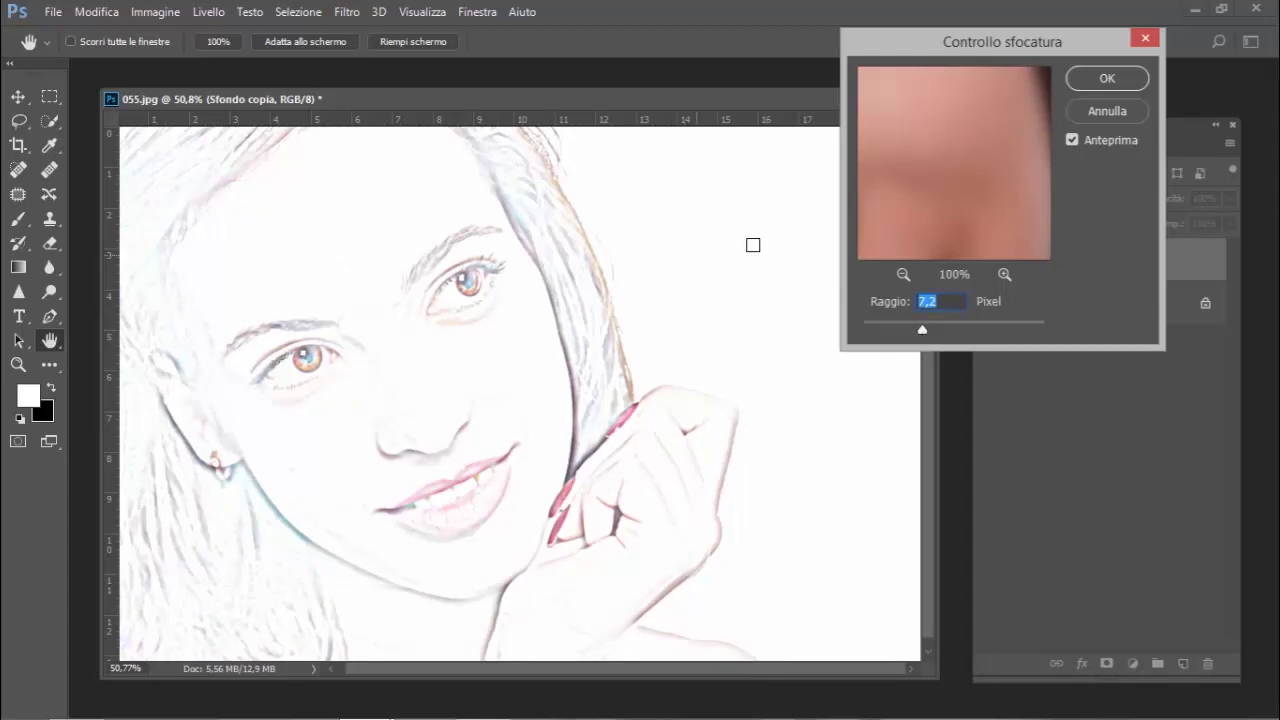
mouse_move(922, 331)
left_mouse_down()
mouse_move(992, 331)
mouse_move(888, 330)
left_mouse_up()
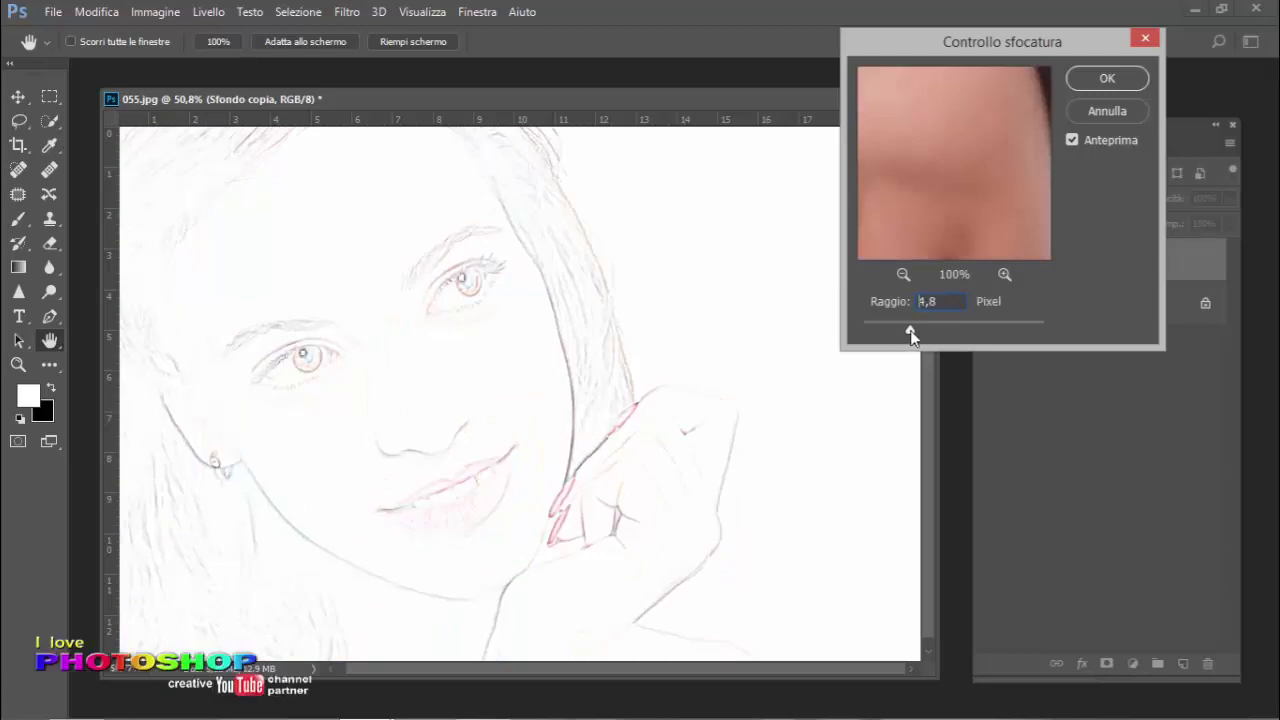
left_click_drag(912, 332, 916, 329)
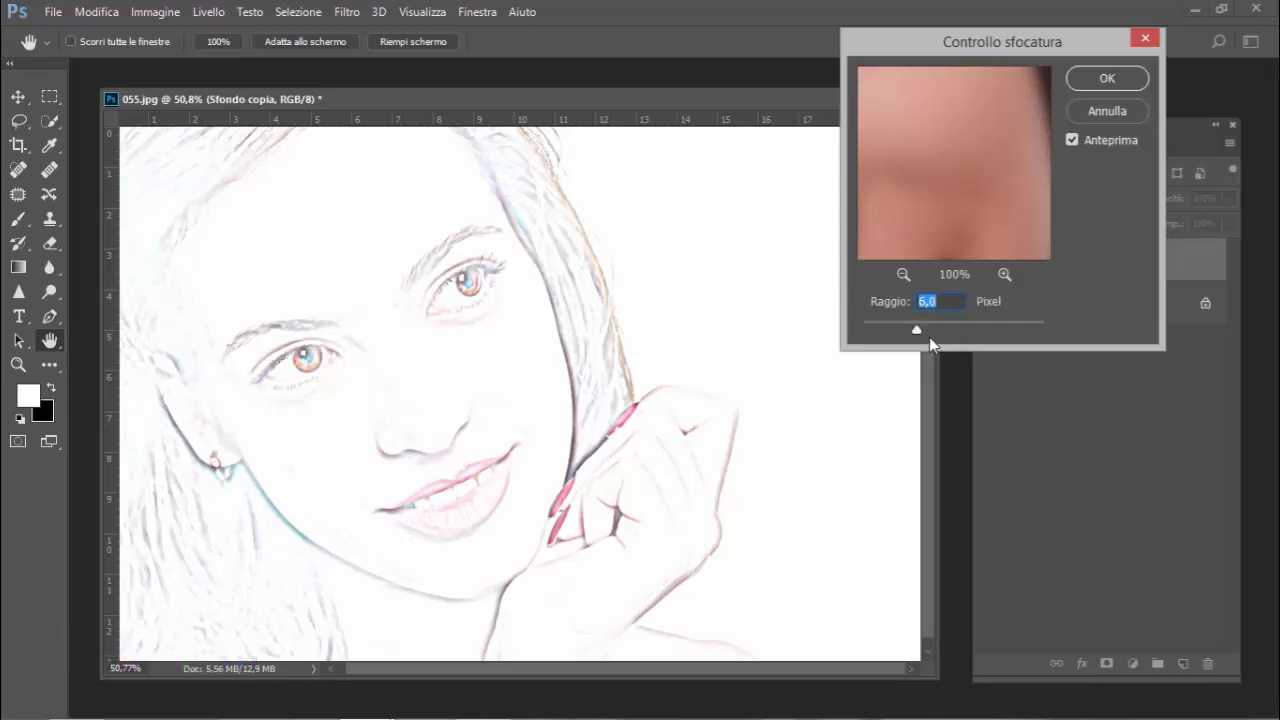
left_click(1105, 80)
key("s")
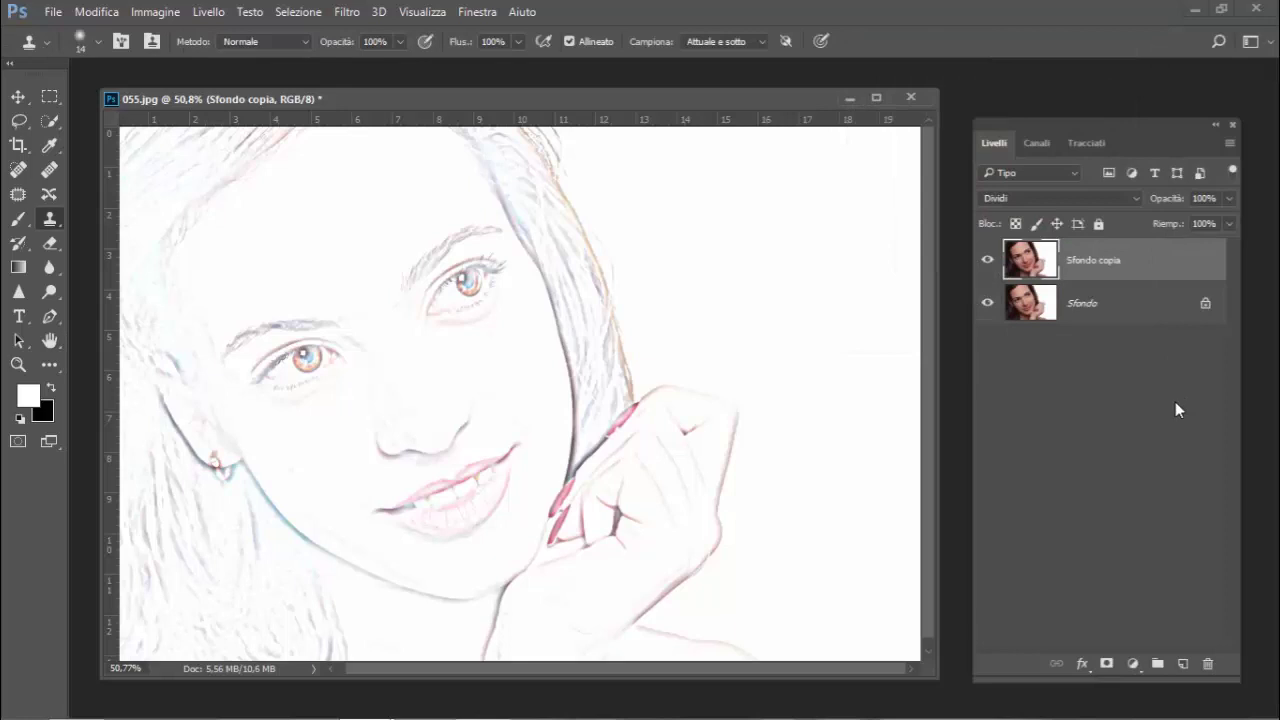
Add a Bianco e nero adjustment with Rossi at -10 and darkened blue and magenta tones
left_click(1133, 664)
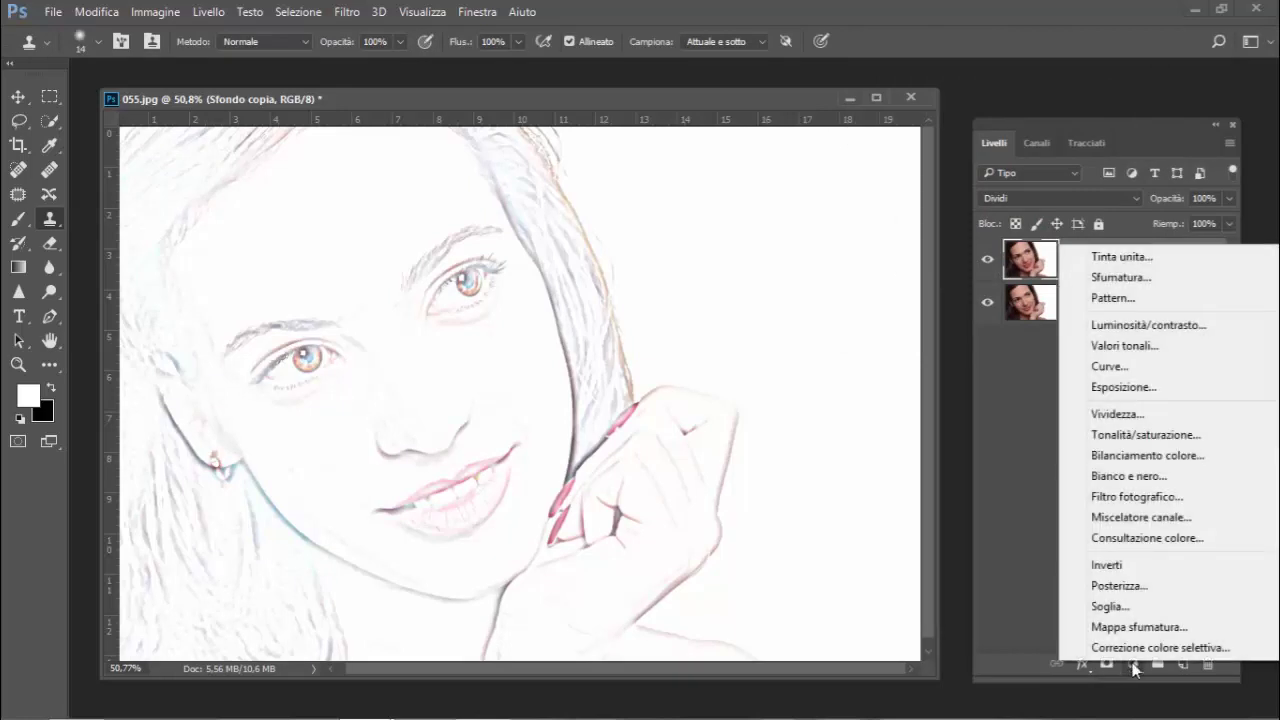
left_click(1146, 478)
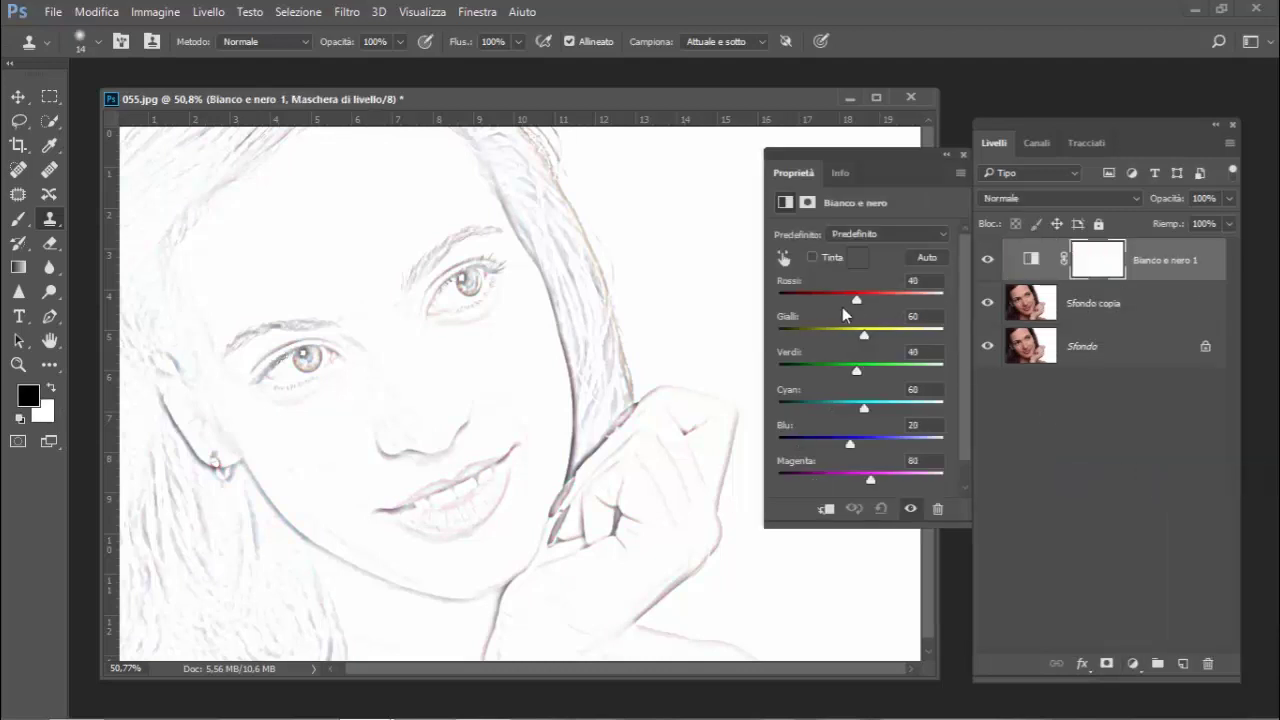
mouse_move(871, 300)
left_mouse_down()
mouse_move(840, 302)
mouse_move(846, 340)
mouse_move(863, 374)
mouse_move(889, 374)
mouse_move(781, 407)
mouse_move(878, 406)
mouse_move(818, 408)
mouse_move(813, 444)
mouse_move(913, 441)
mouse_move(842, 441)
mouse_move(834, 482)
left_mouse_up()
left_click(831, 454)
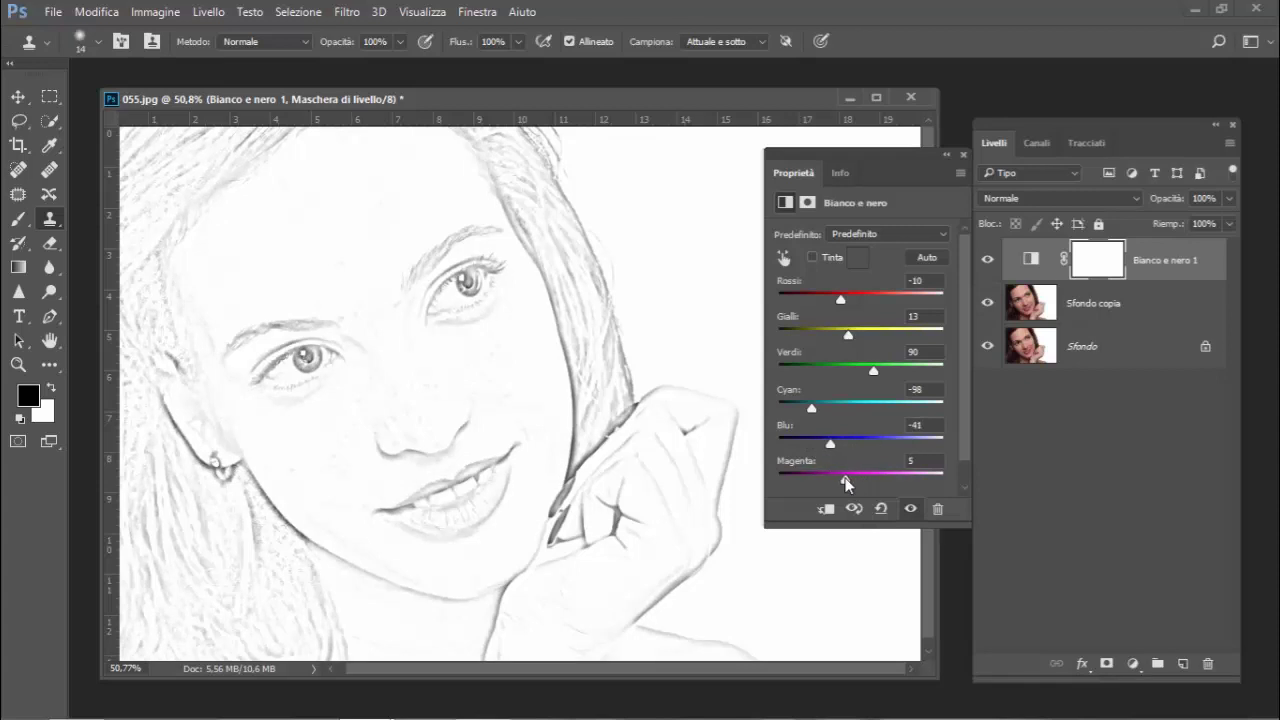
left_click(965, 155)
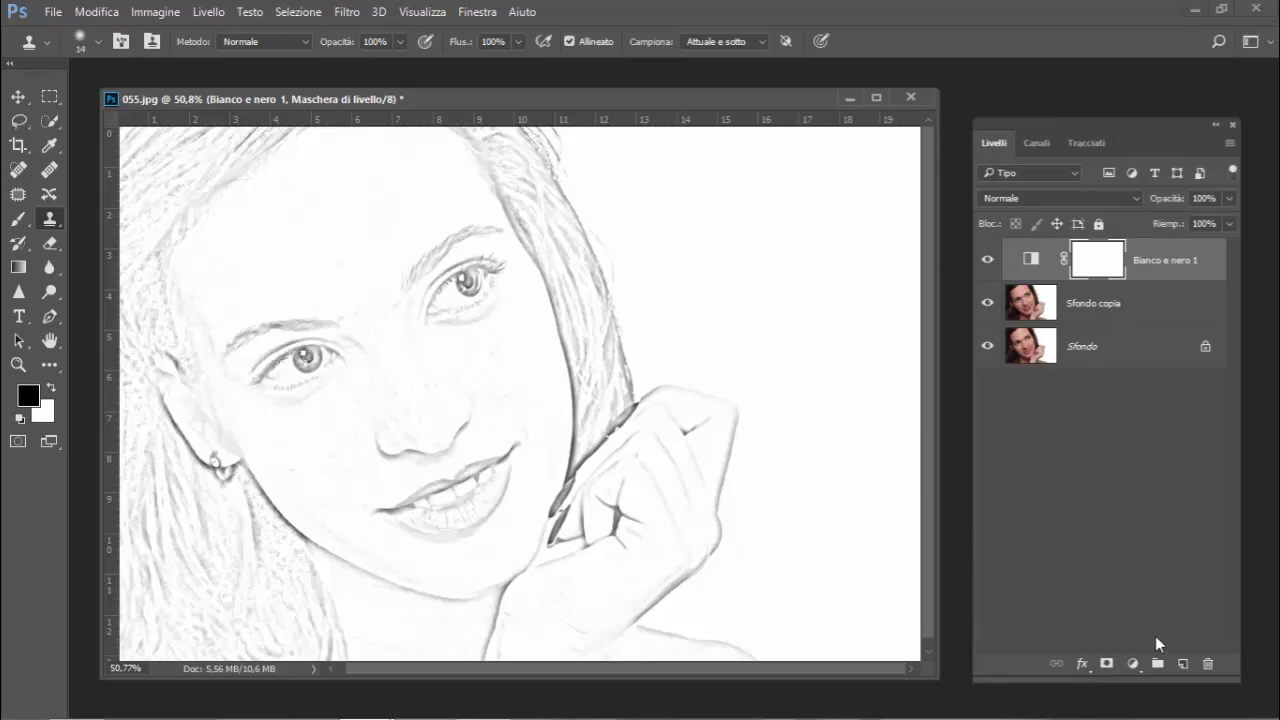
left_click(1134, 663)
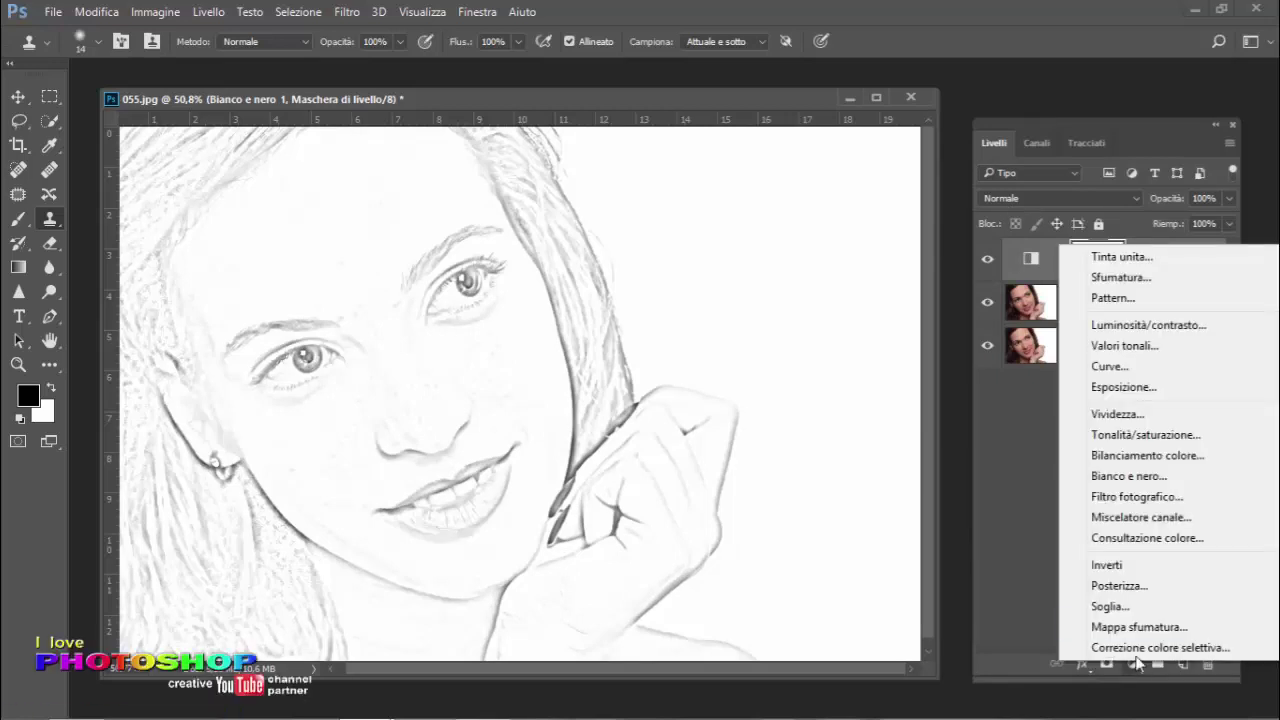
Add an Inverti adjustment layer on top, then select the Bianco e nero 1 layer
left_click(1138, 566)
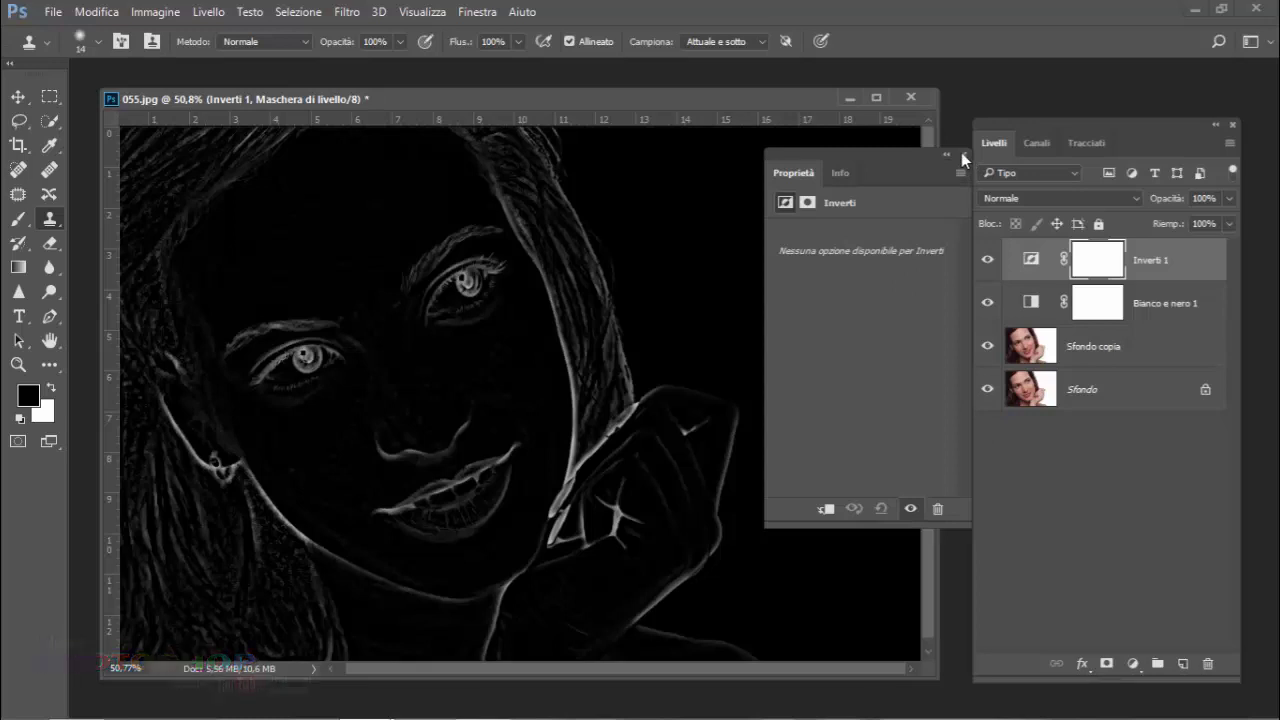
left_click(961, 154)
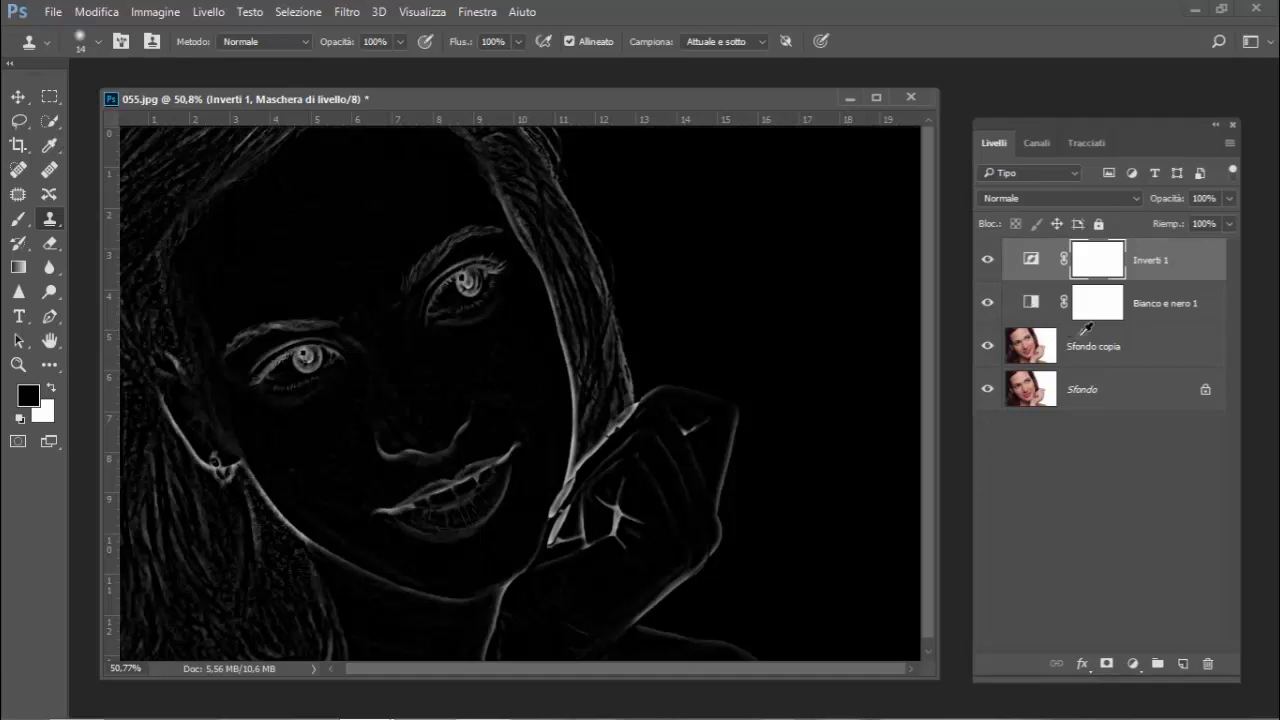
left_click(1092, 310)
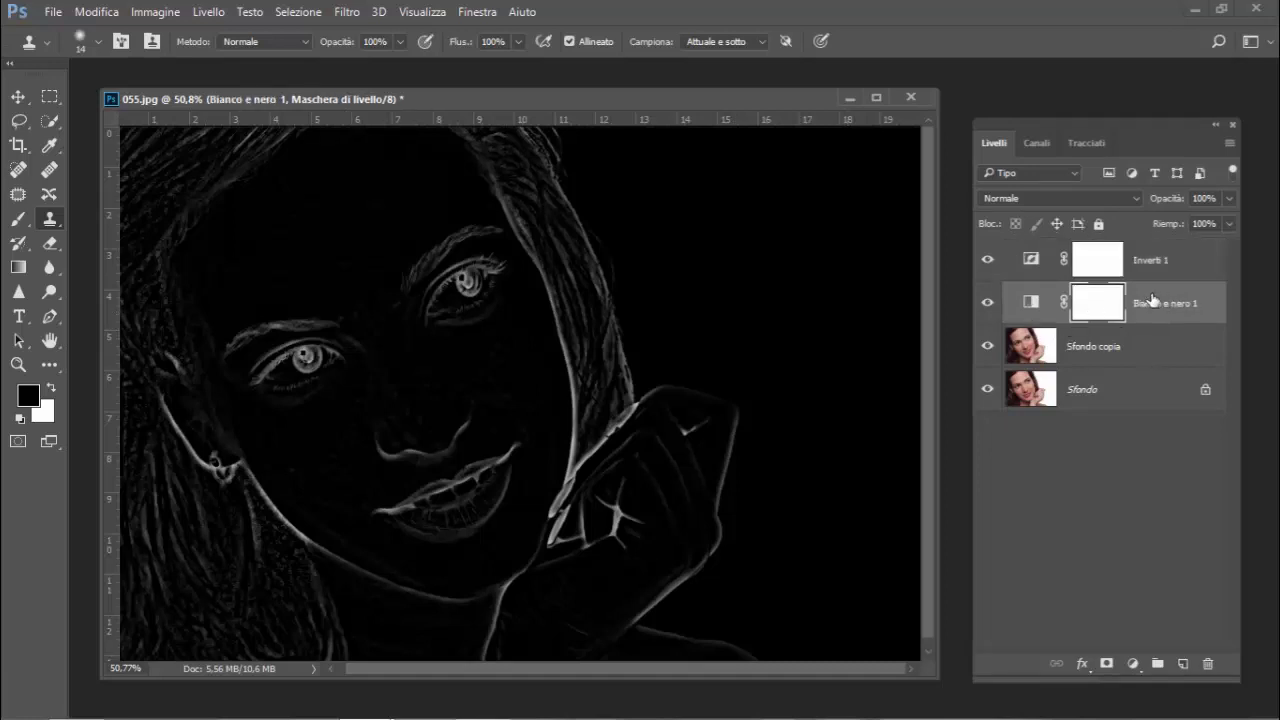
Push Bianco e nero 1's Rossi, Gialli, Verdi and Cyan sliders far negative
double_click(1034, 304)
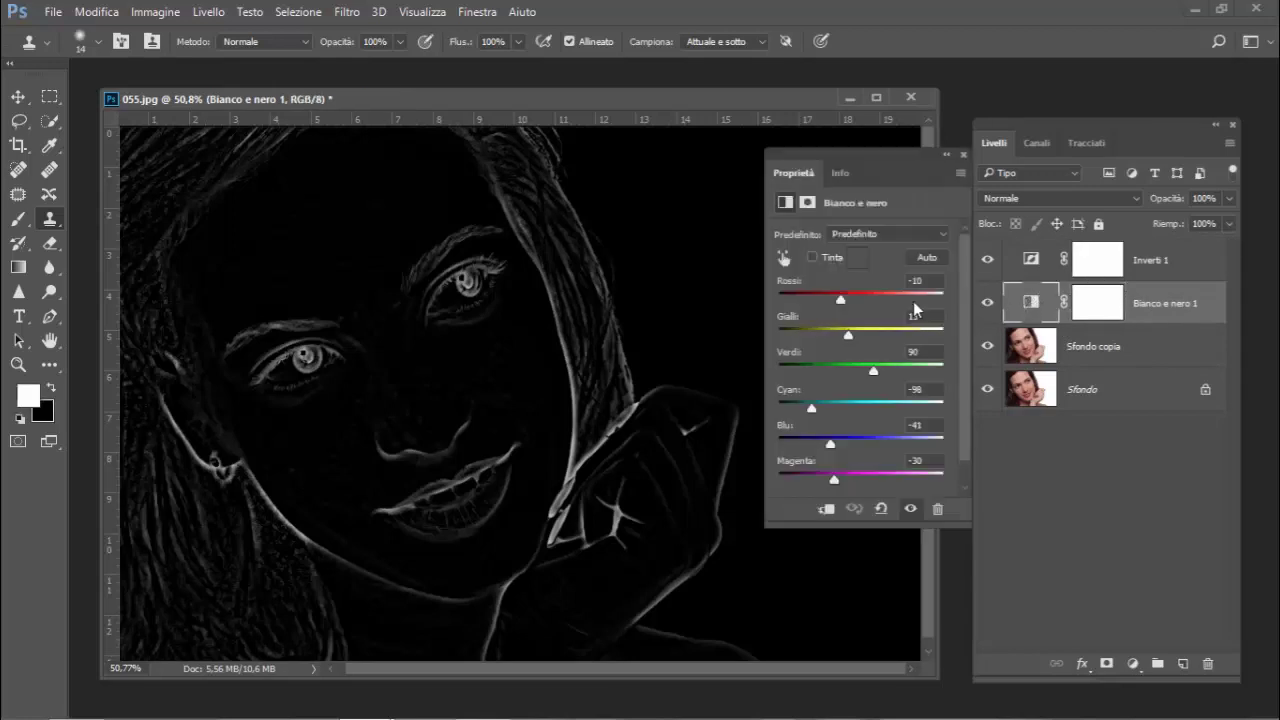
left_click_drag(838, 300, 788, 306)
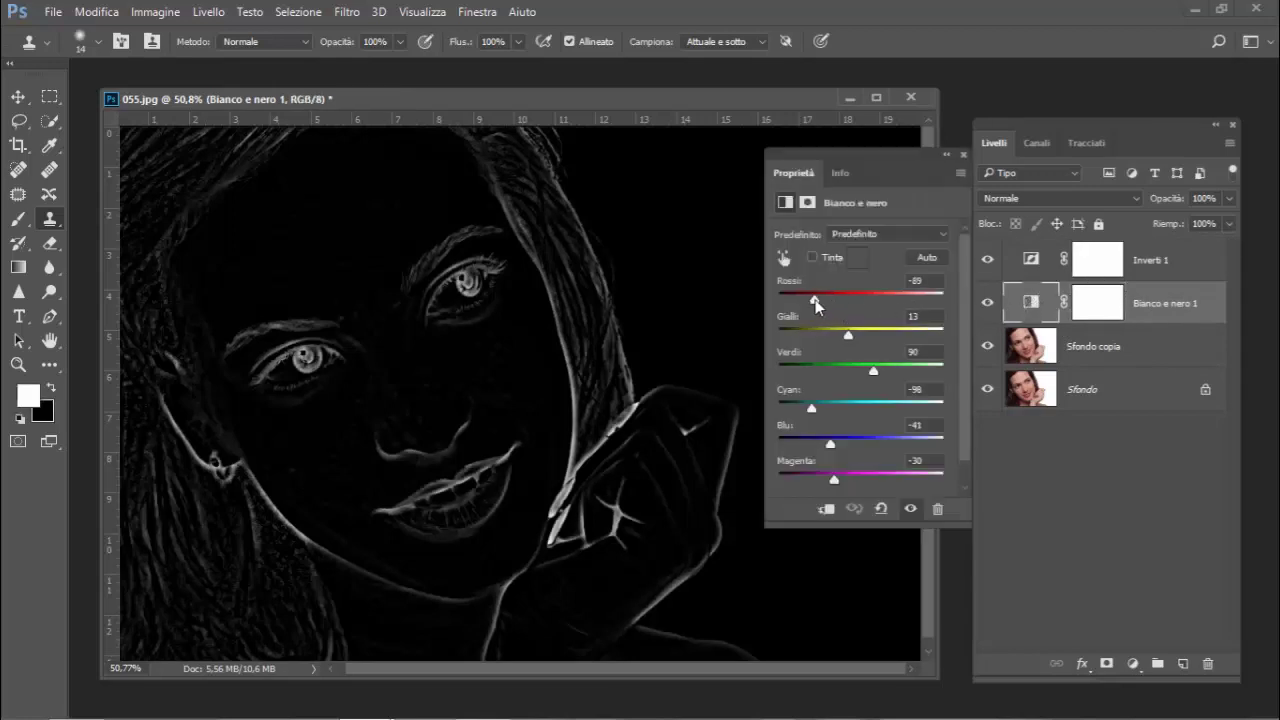
left_click_drag(848, 334, 797, 341)
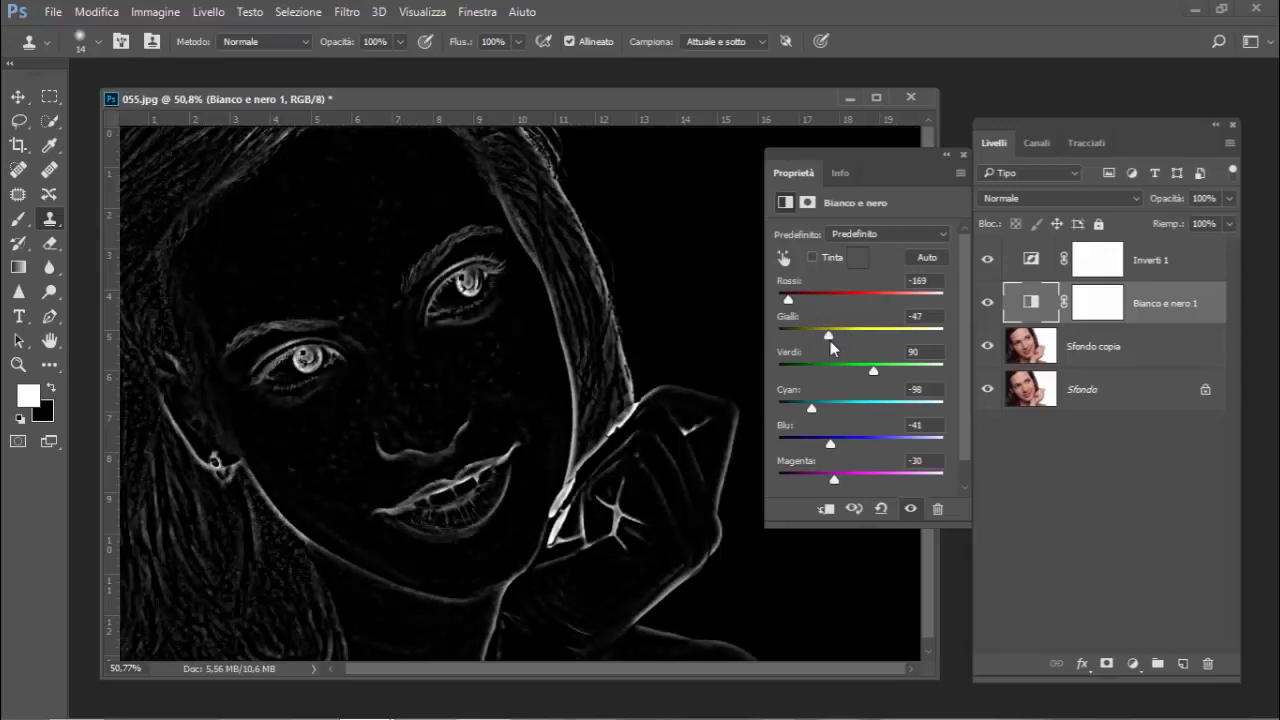
mouse_move(868, 370)
left_mouse_down()
mouse_move(799, 381)
mouse_move(822, 408)
left_mouse_up()
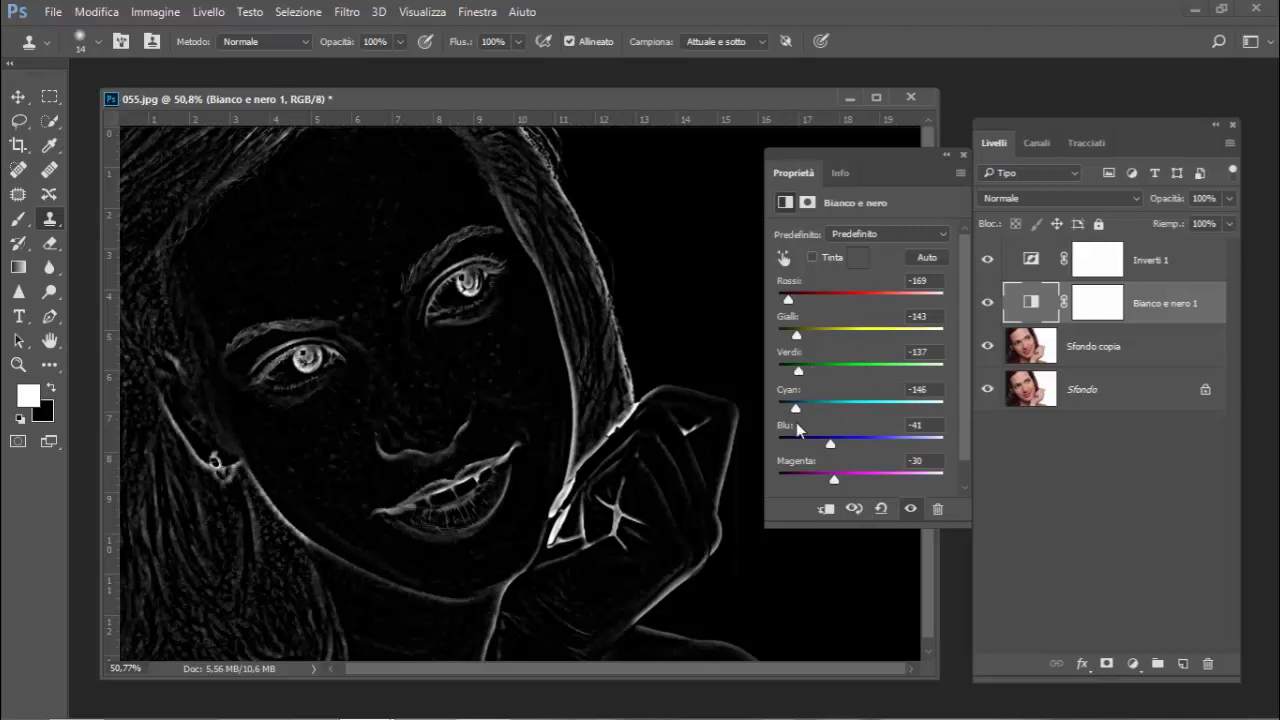
mouse_move(822, 408)
left_mouse_down()
mouse_move(782, 436)
mouse_move(930, 450)
mouse_move(810, 456)
mouse_move(898, 493)
mouse_move(755, 495)
left_mouse_up()
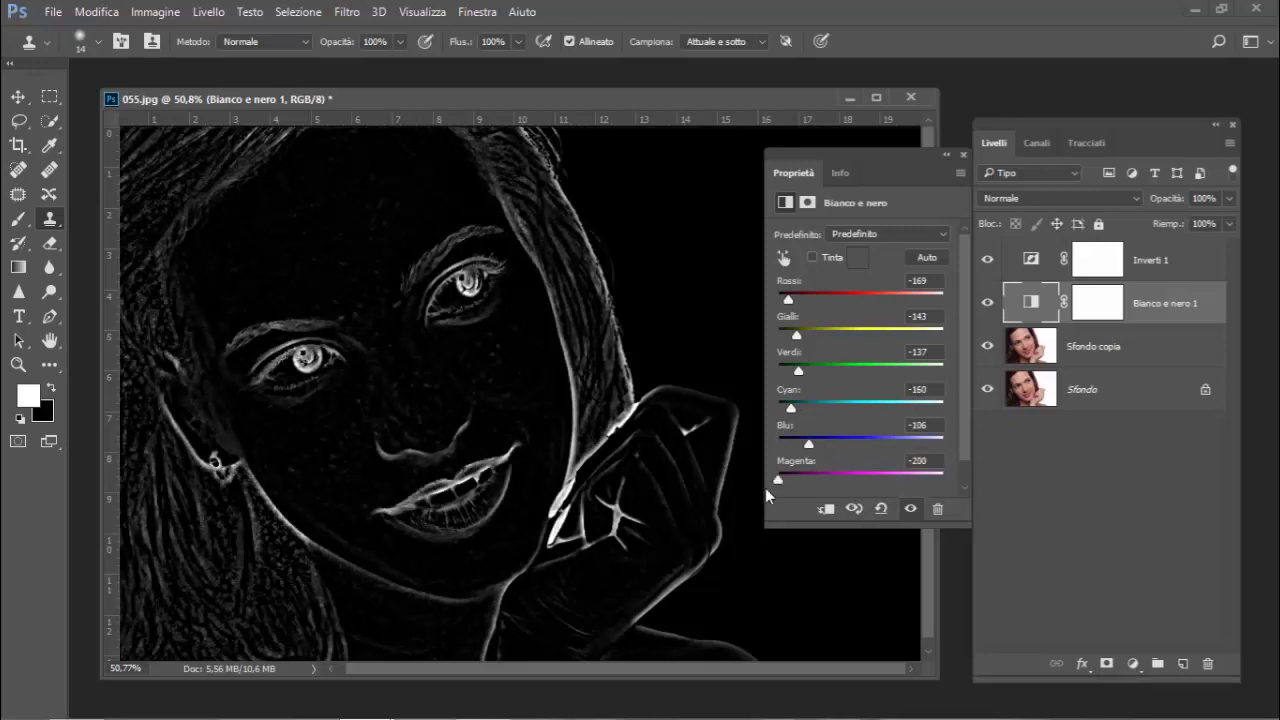
left_click(963, 155)
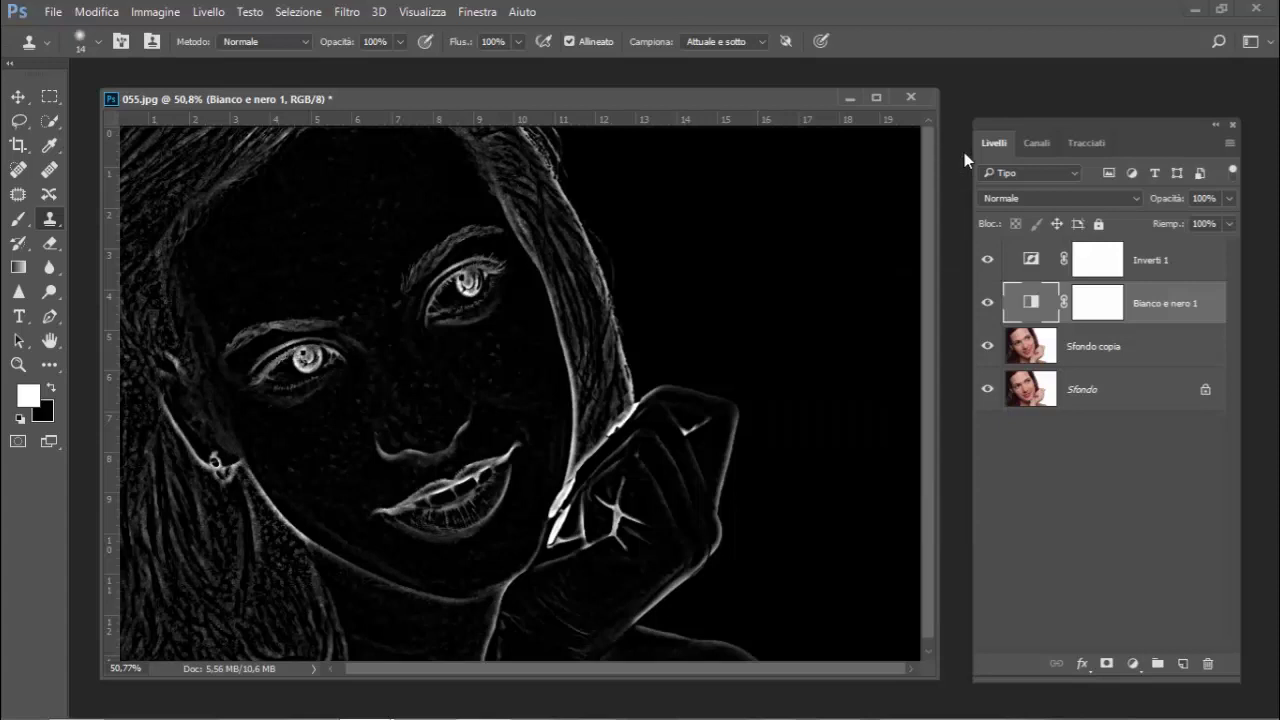
Enlarge the document window and select the Inverti 1 layer
left_click_drag(926, 671, 957, 710)
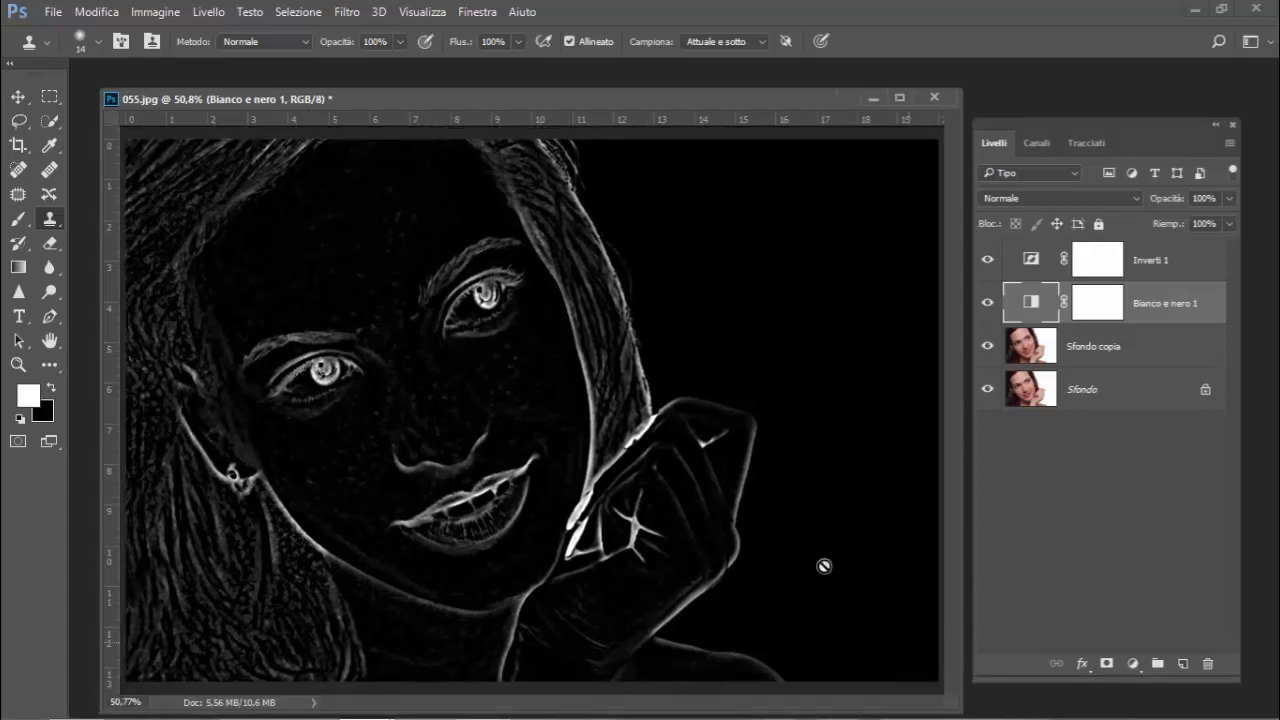
scroll(800, 530, "down", 1)
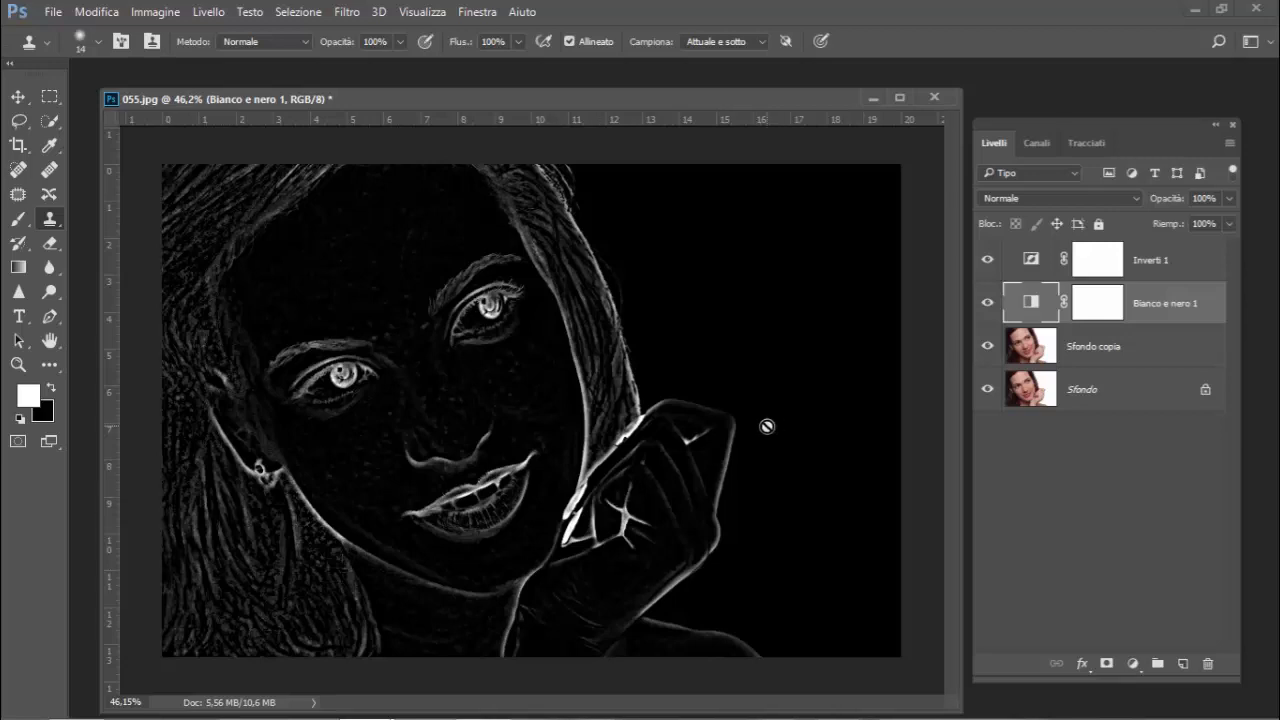
left_click(1175, 270)
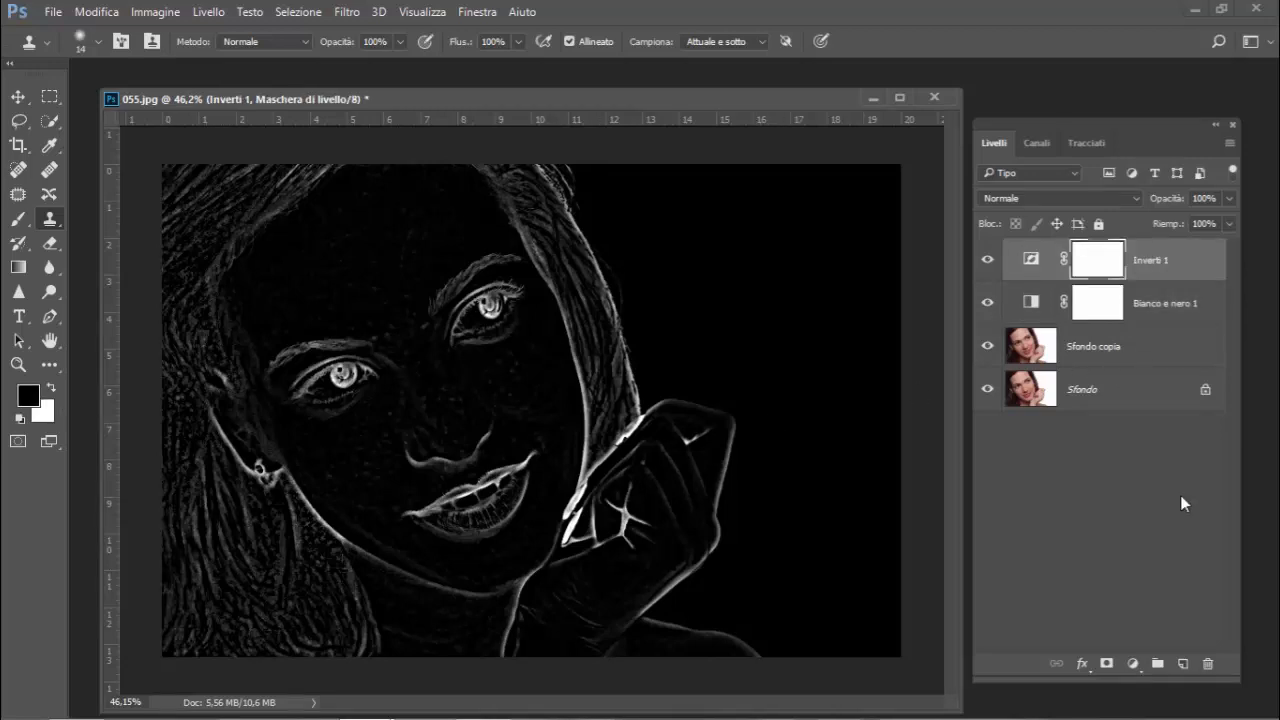
Add a Tinta unita fill layer in bright red fc0606 above the stack
left_click(1133, 664)
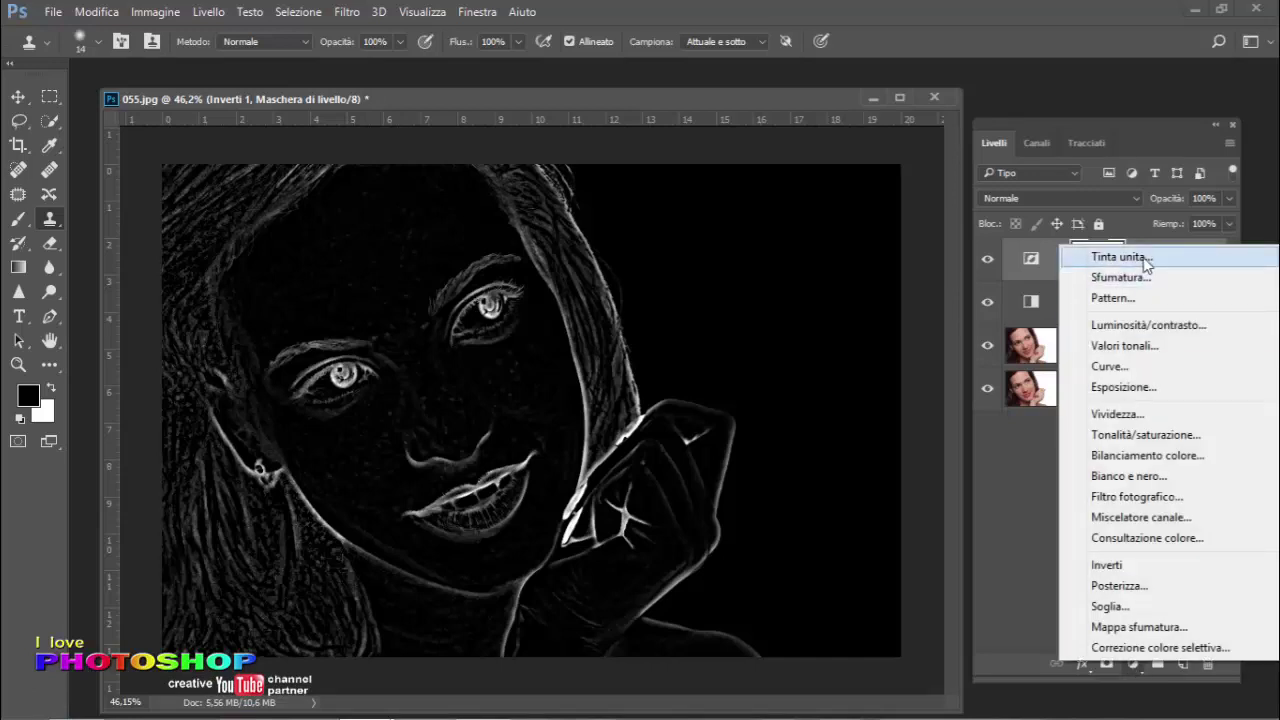
left_click(1120, 257)
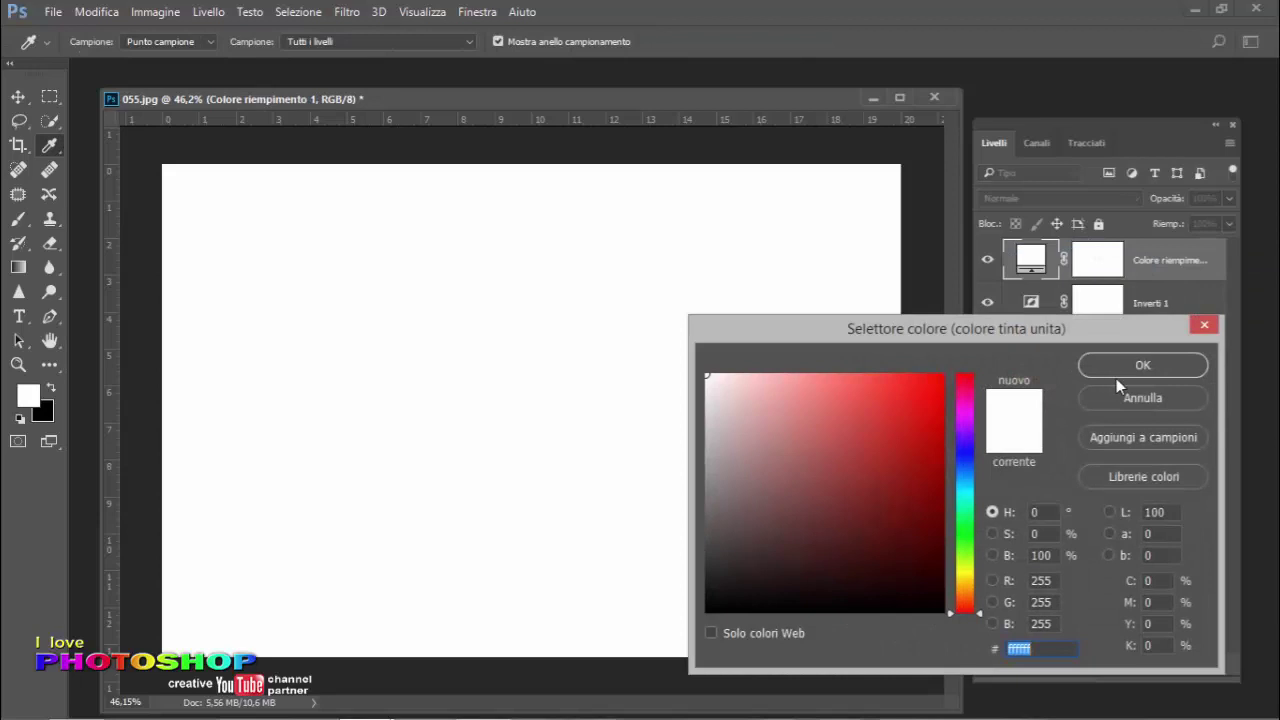
left_click(937, 381)
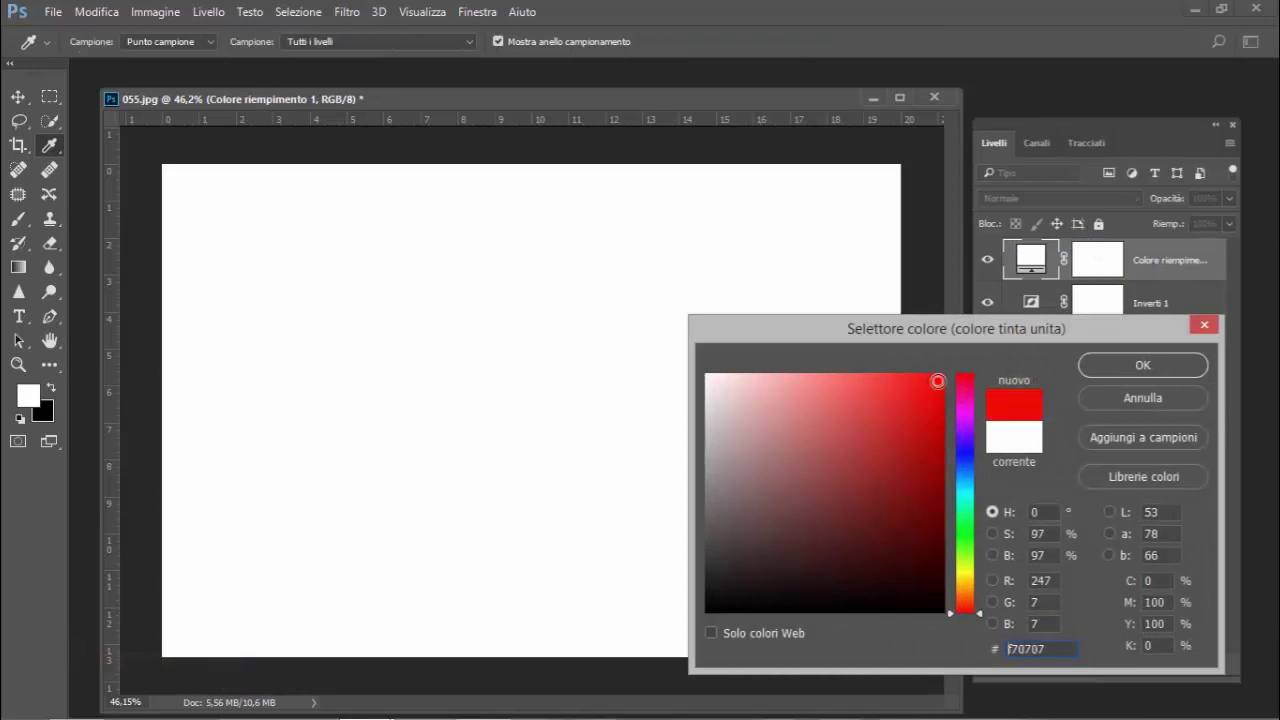
left_click(941, 376)
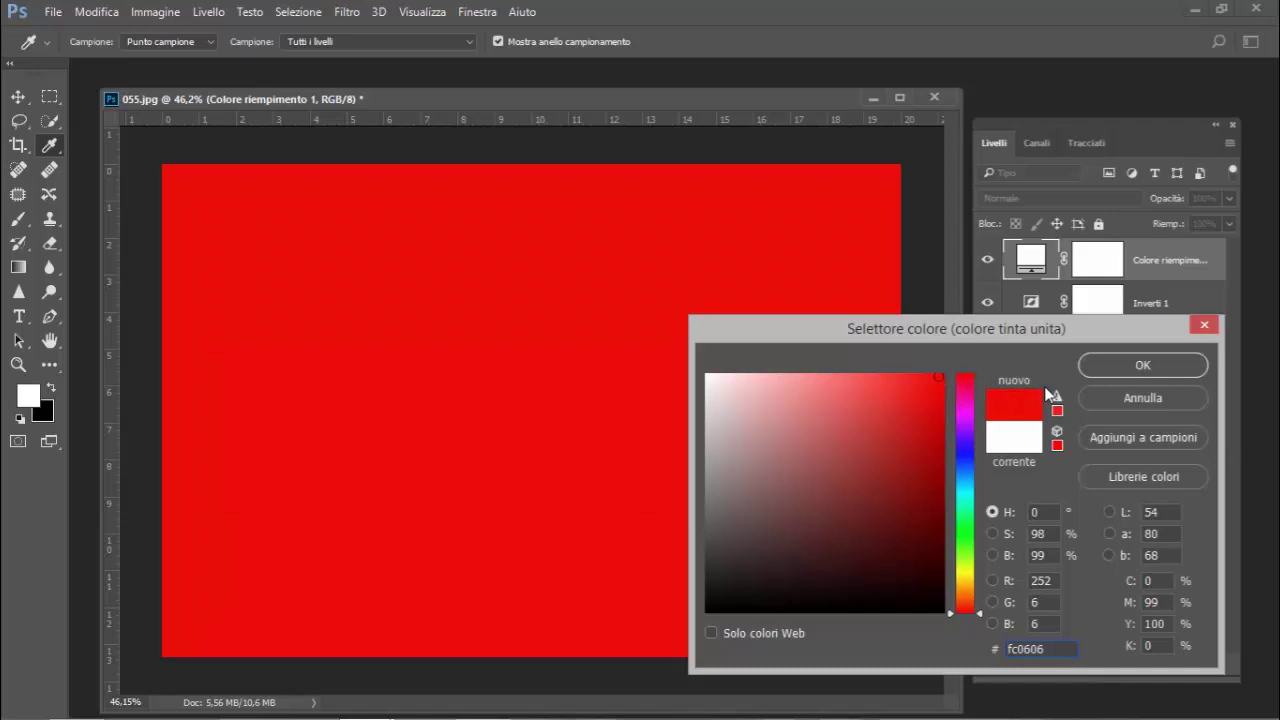
left_click(1129, 366)
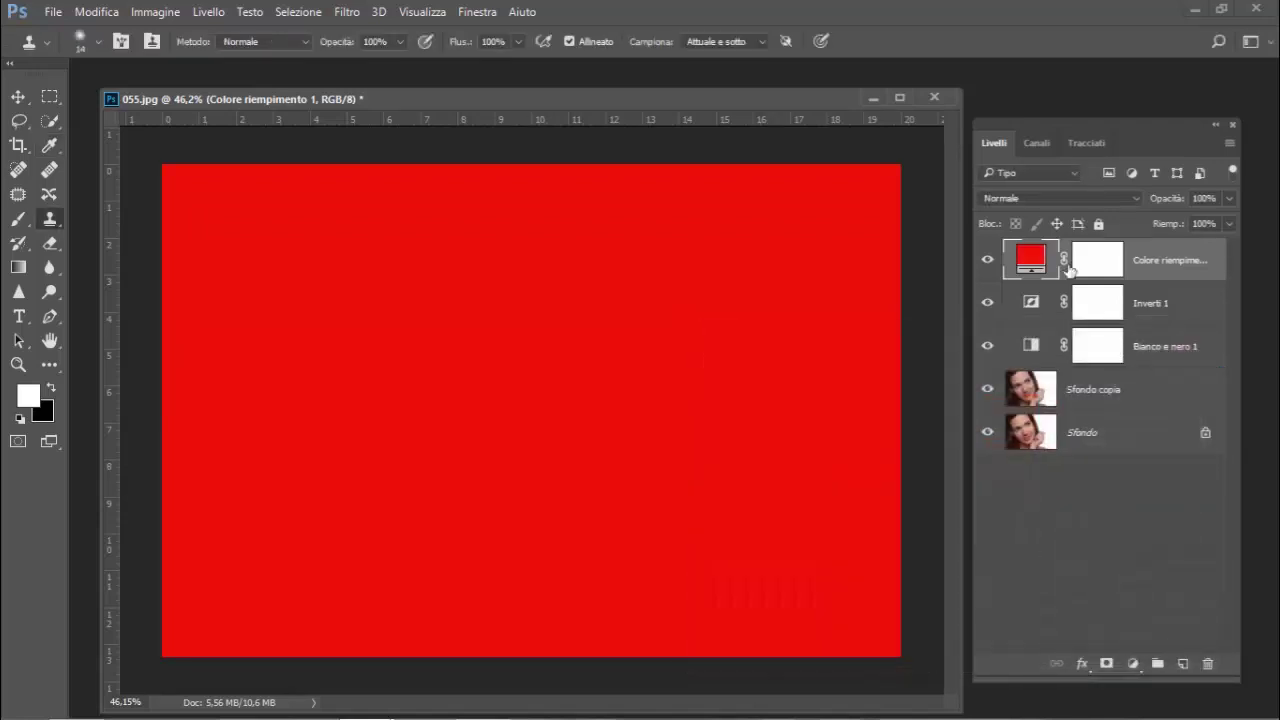
left_click(1061, 197)
left_click(1062, 197)
Cycle the red fill layer's blend modes and settle on Sottrai for cyan lines on black
scroll(1060, 197, "down", 4)
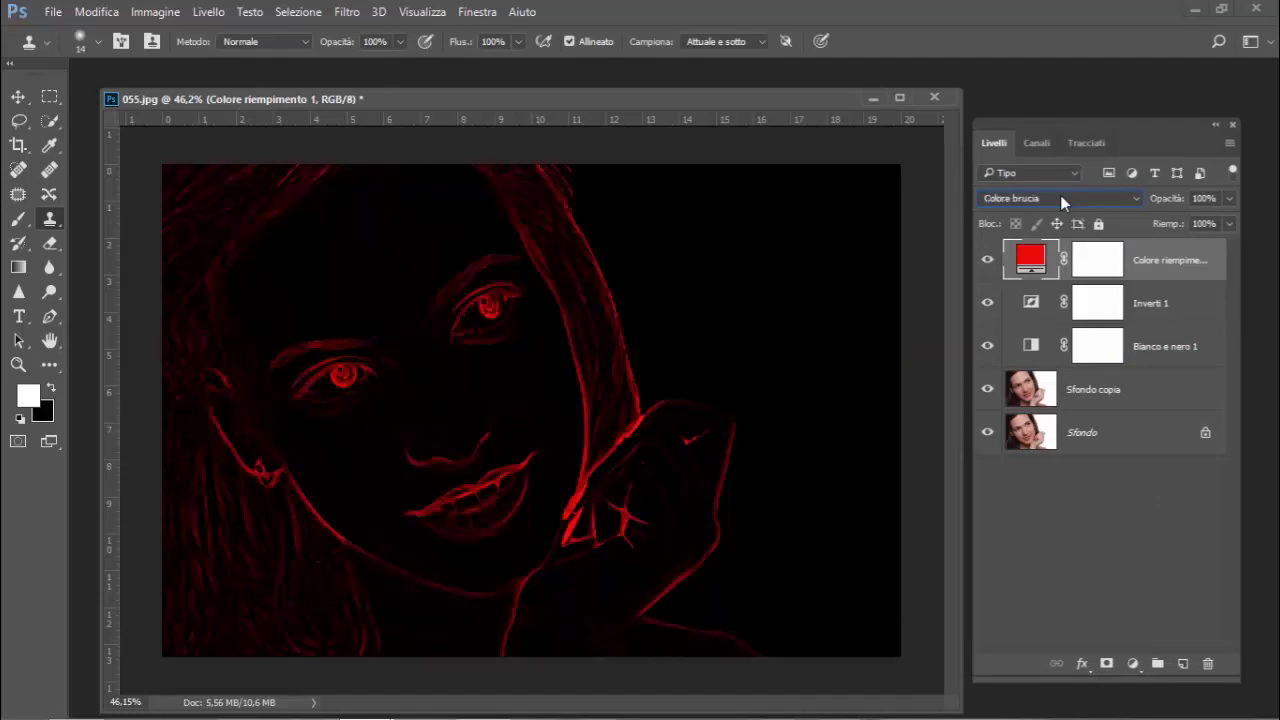
scroll(1060, 197, "down", 1)
scroll(1060, 197, "down", 1)
scroll(1060, 197, "down", 1)
scroll(1060, 197, "up", 1)
scroll(1060, 197, "down", 1)
scroll(1060, 197, "down", 1)
scroll(1060, 197, "down", 1)
scroll(1060, 197, "down", 1)
scroll(1060, 197, "down", 1)
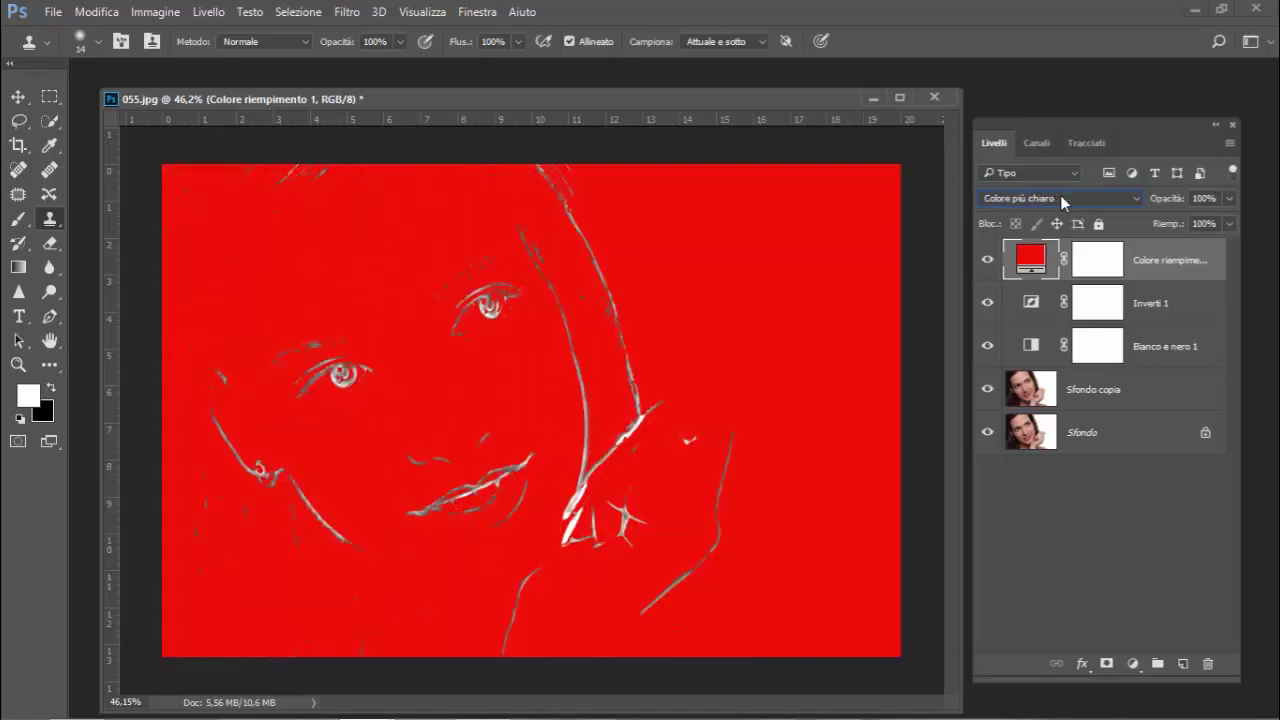
scroll(1061, 197, "down", 1)
scroll(1060, 197, "down", 1)
scroll(1060, 197, "down", 1)
scroll(1060, 197, "down", 1)
scroll(1060, 197, "down", 1)
key("Down")
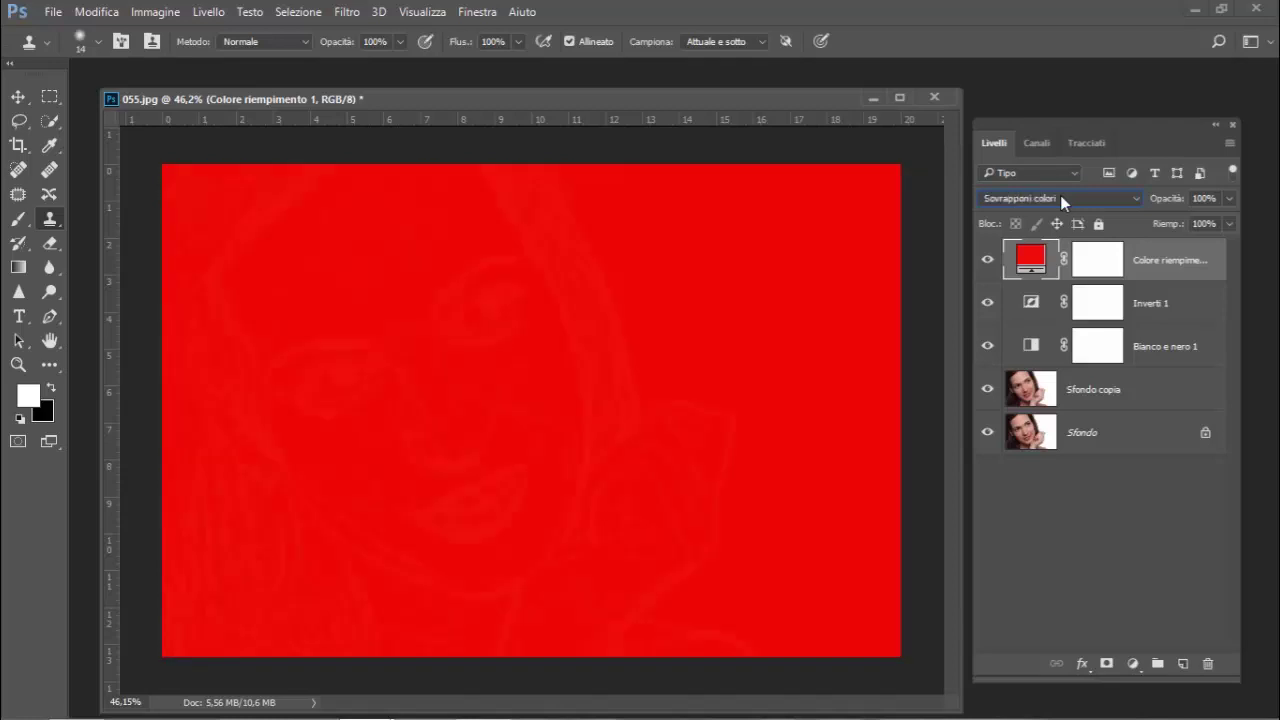
key("Down")
key("Down")
key("Down")
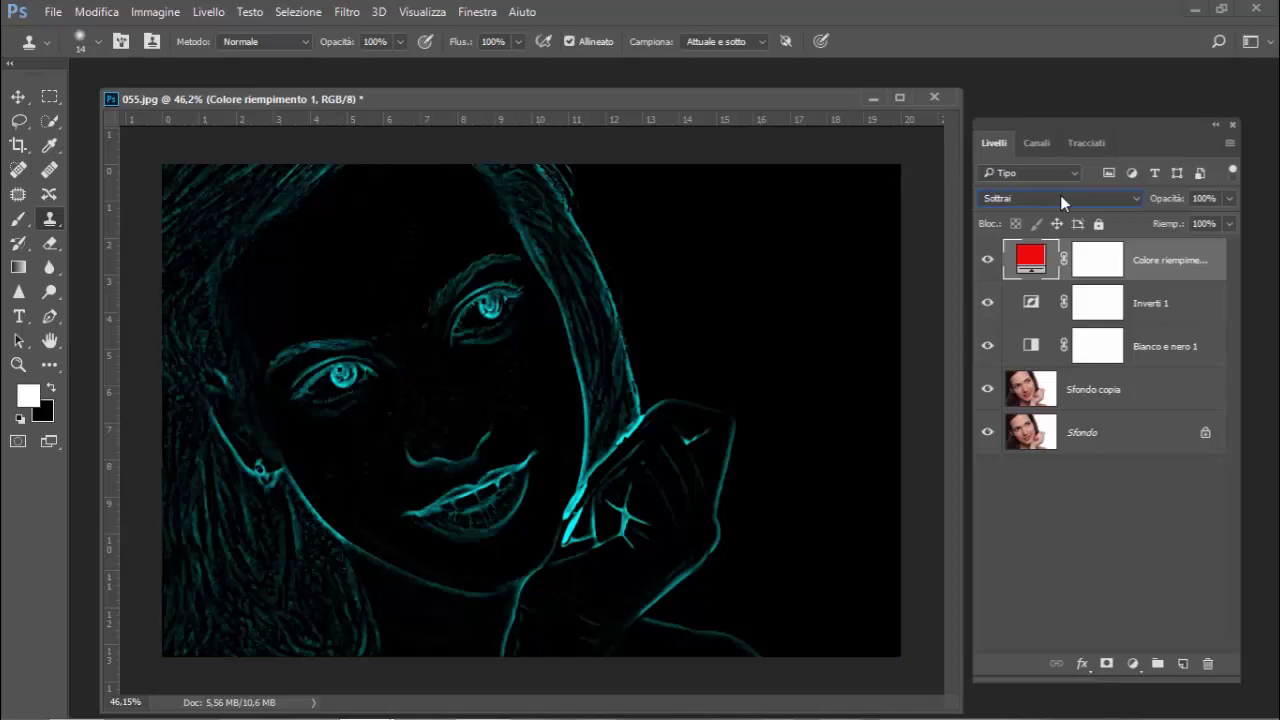